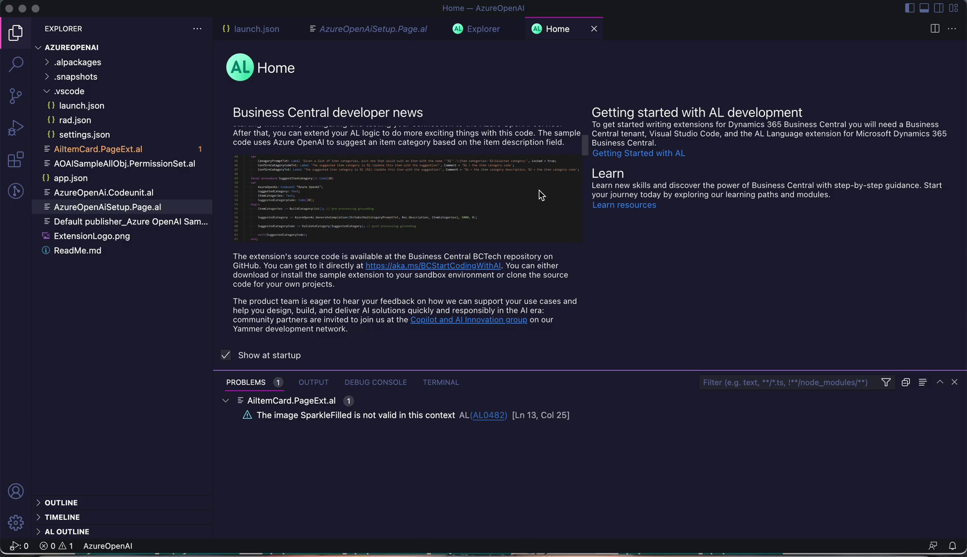
Read the developer news post on generative AI features and open its linked sample extension source on GitHub.
scroll(393, 240, "up", 4)
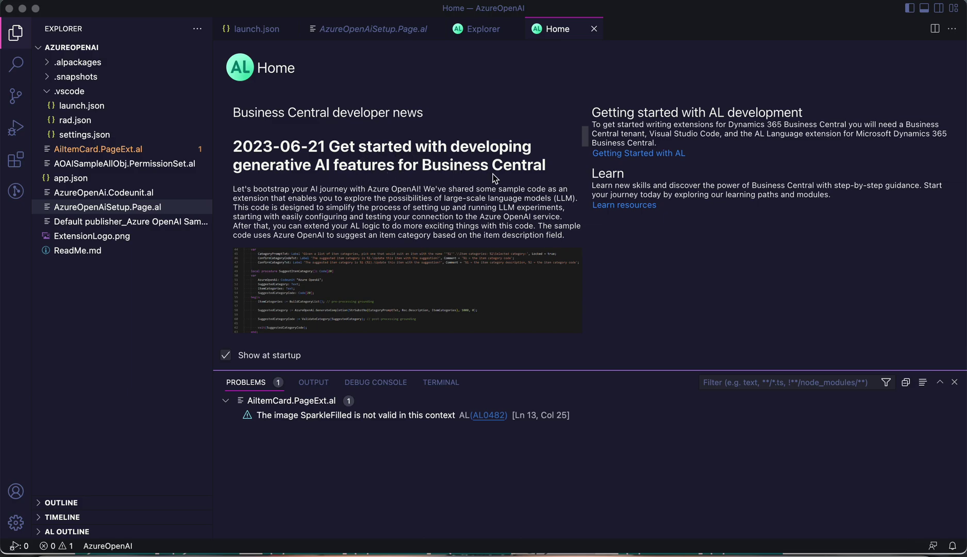
scroll(488, 206, "down", 4)
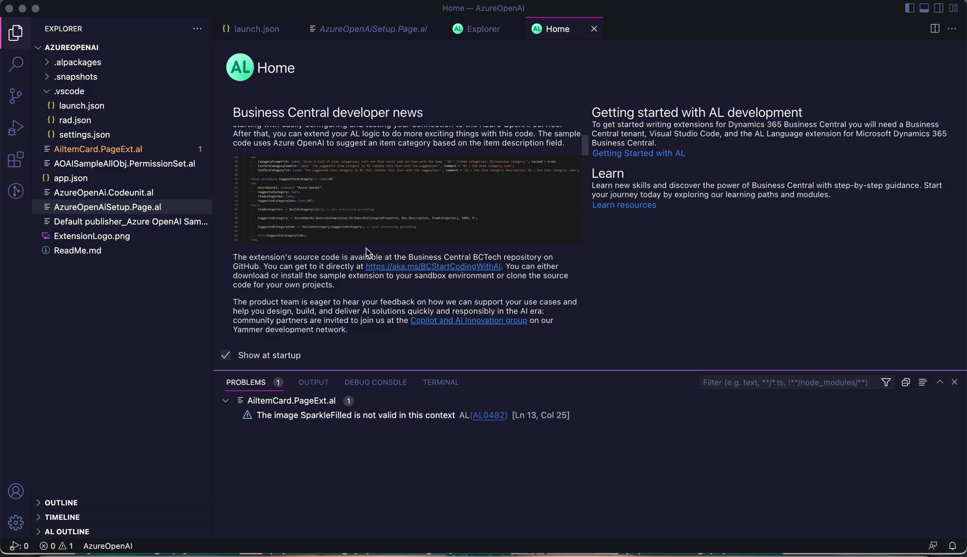
left_click(420, 267)
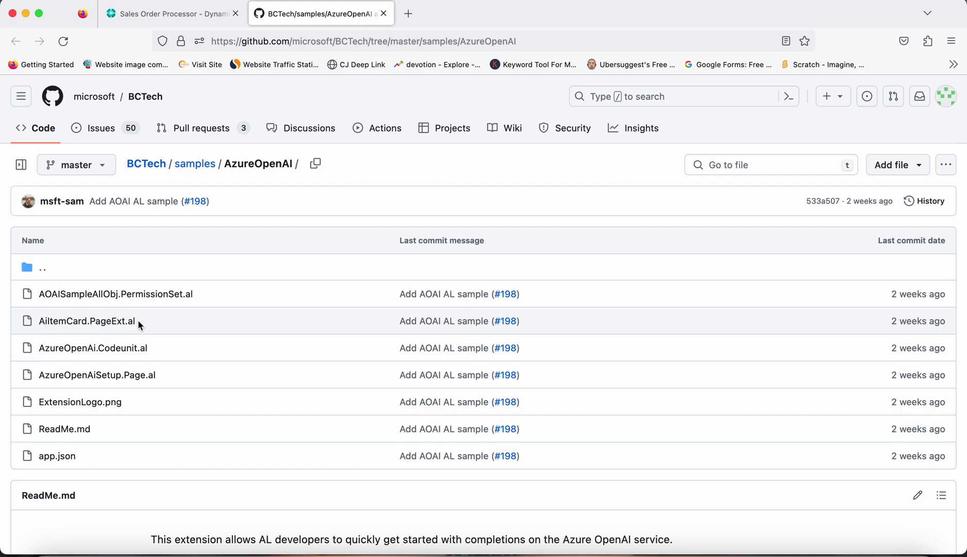
Examine the code of AzureOpenAi.Codeunit.al in the AzureOpenAI sample, then return to the sample folder's file list.
left_click(110, 356)
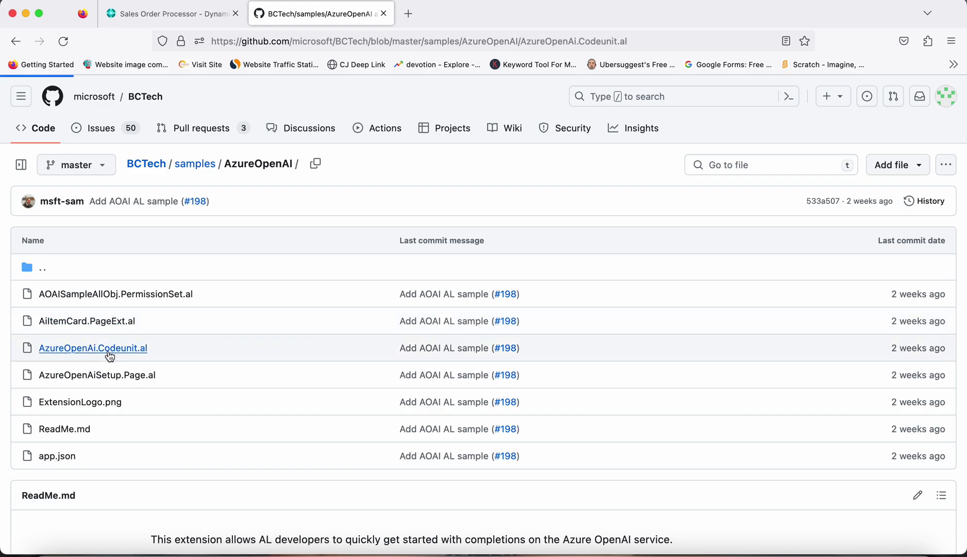
scroll(271, 382, "down", 2)
scroll(271, 382, "down", 3)
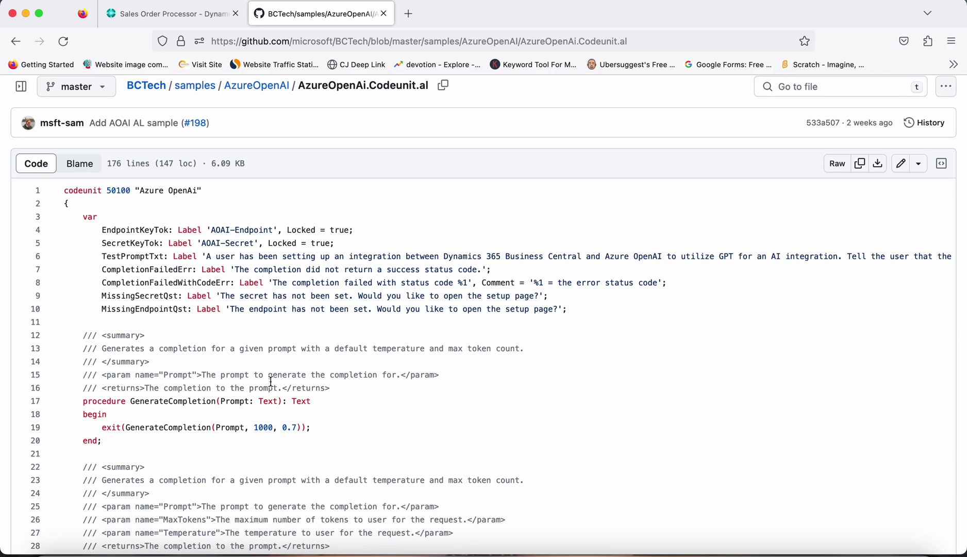
scroll(270, 381, "down", 15)
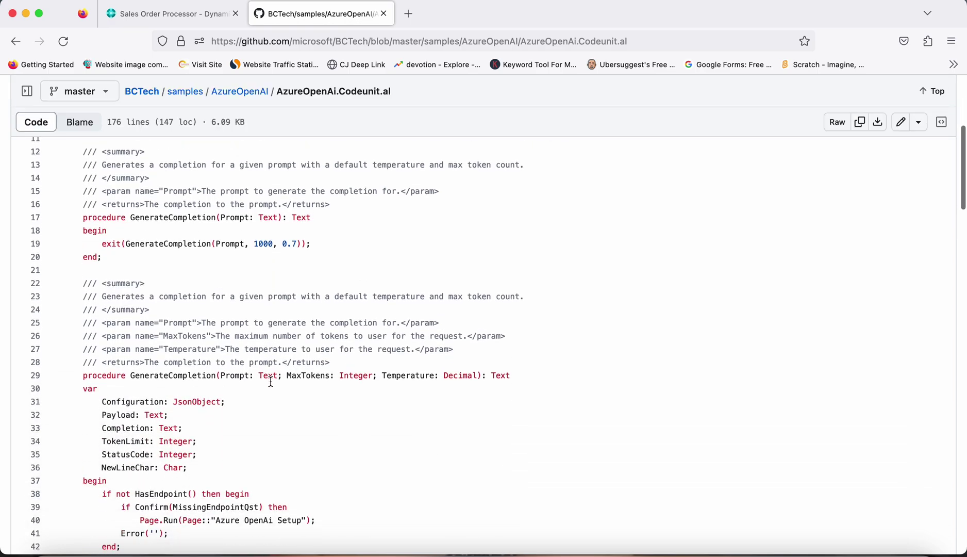
scroll(271, 382, "down", 20)
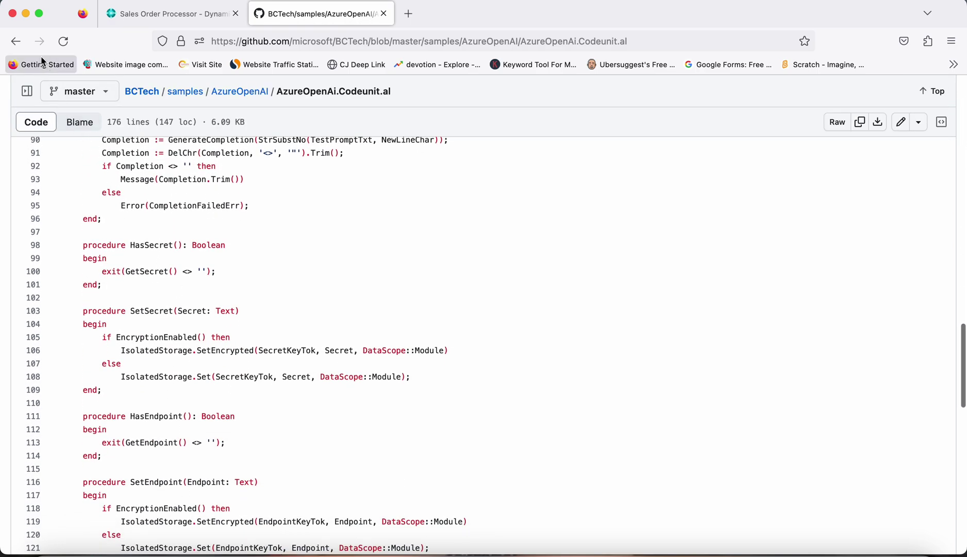
left_click(15, 42)
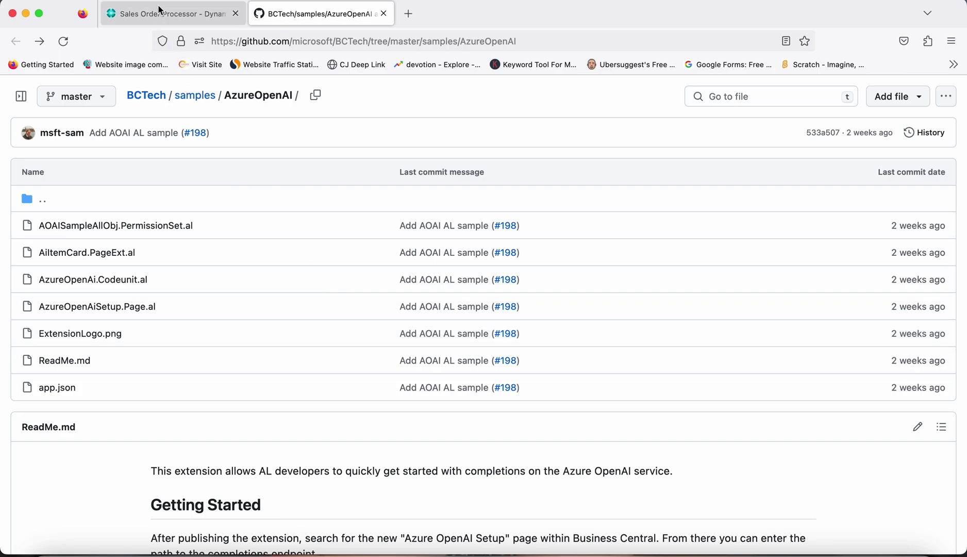
Switch to Dynamics 365 Business Central, search for "feature mana" and open the Feature Management page.
left_click(165, 16)
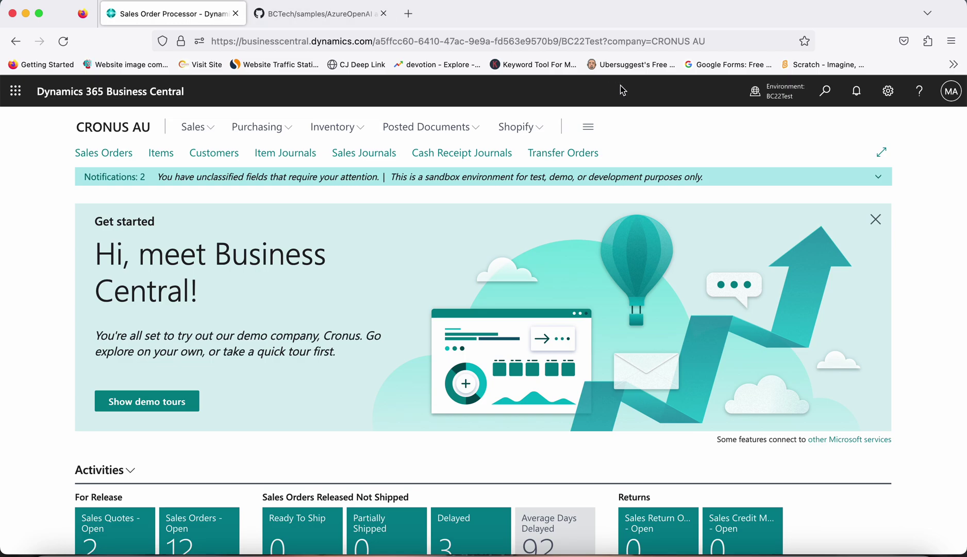
left_click(825, 99)
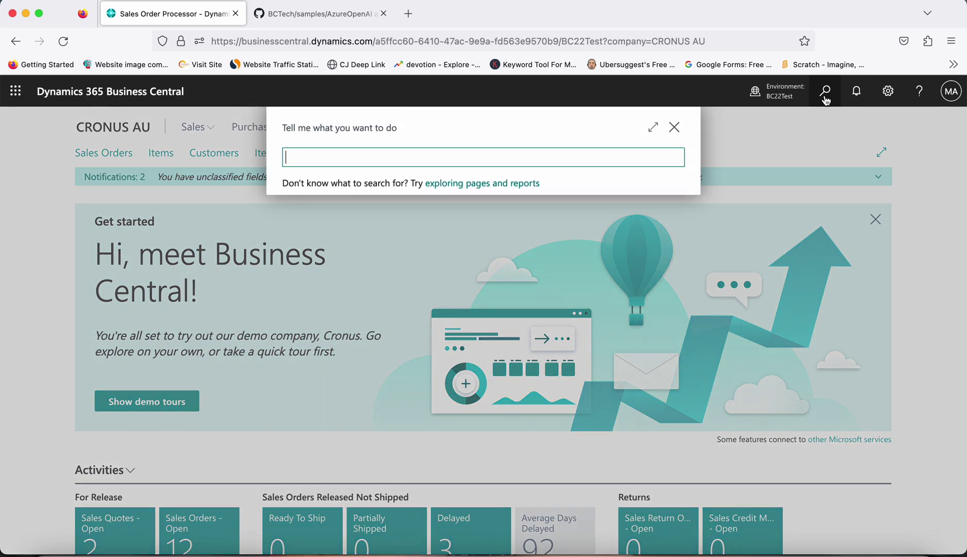
type("feature mana")
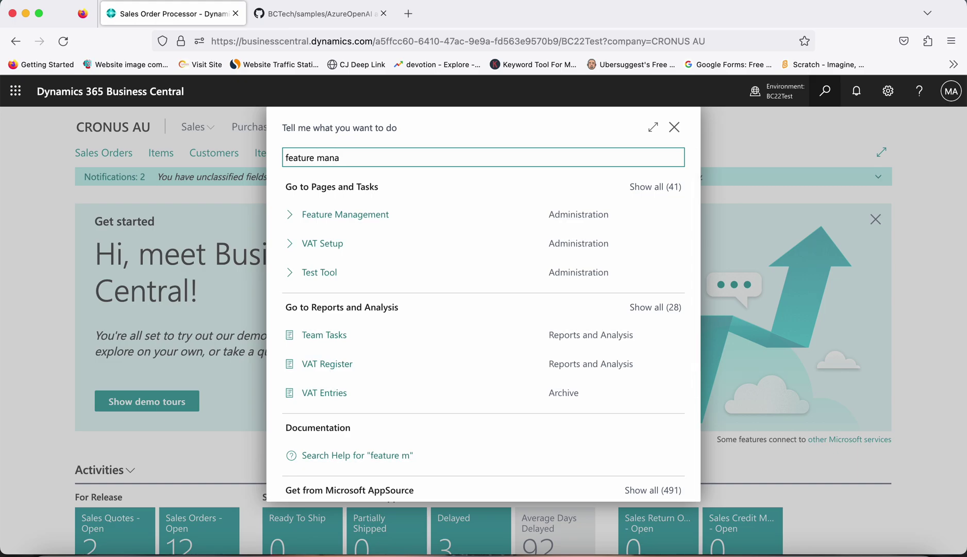
key("Down")
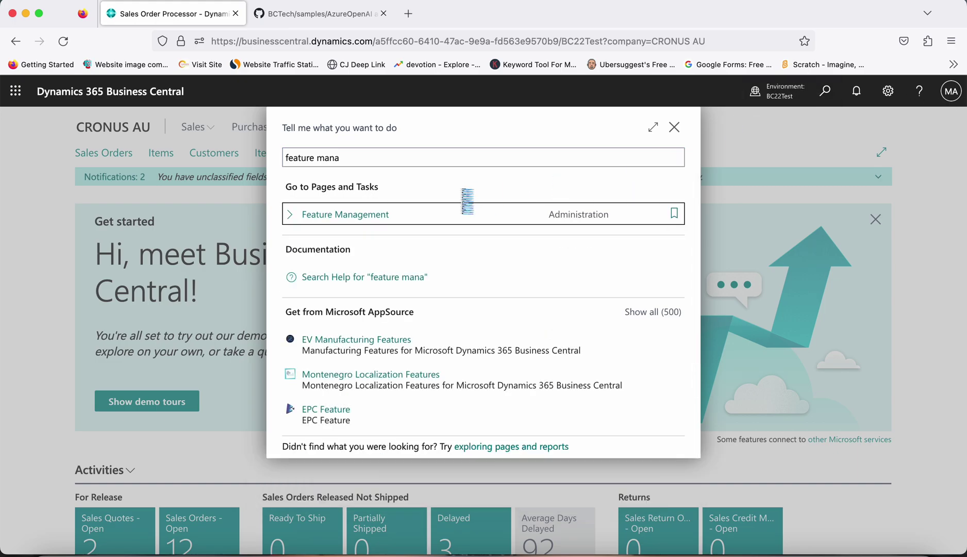
key("Return")
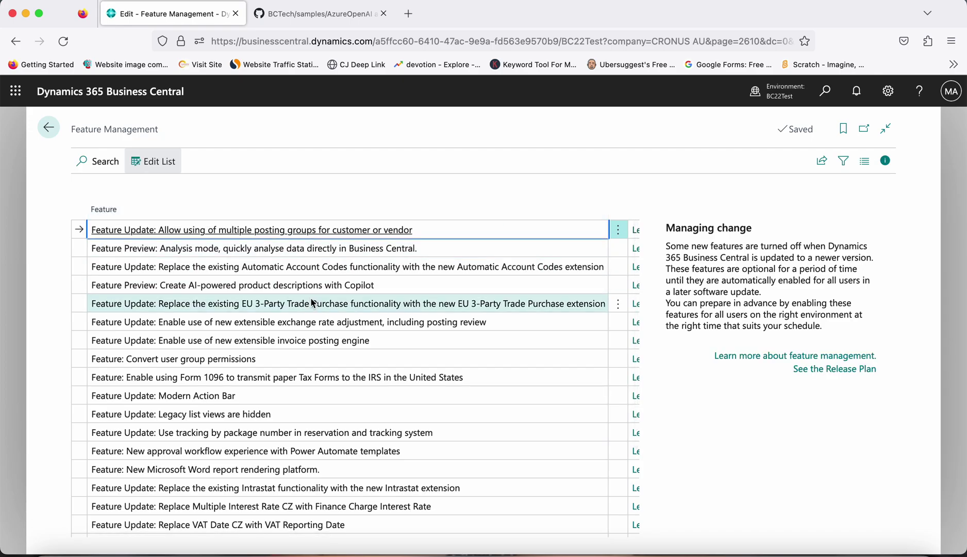
Narrow the Feature column and check the enablement of the feature preview for AI-powered product descriptions with Copilot.
scroll(312, 303, "up", 1)
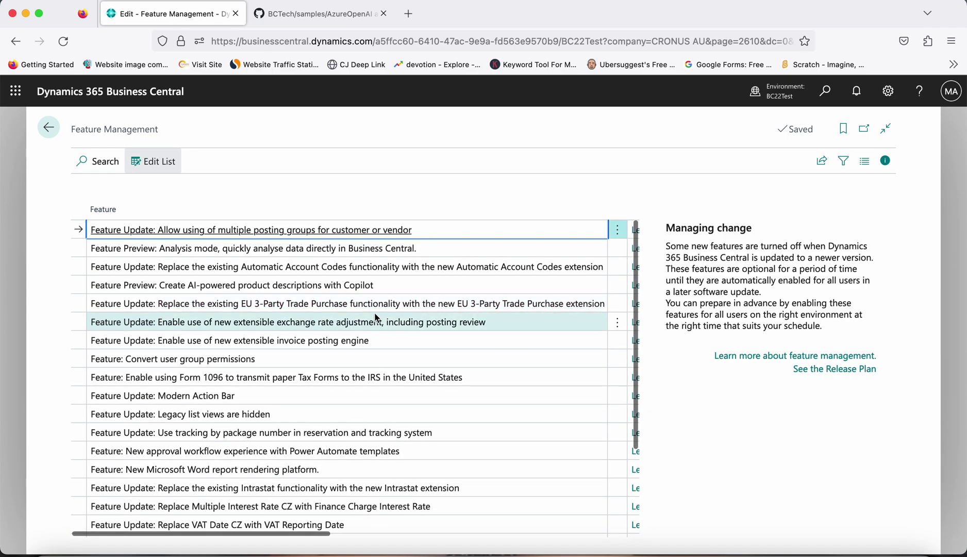
left_click(407, 287)
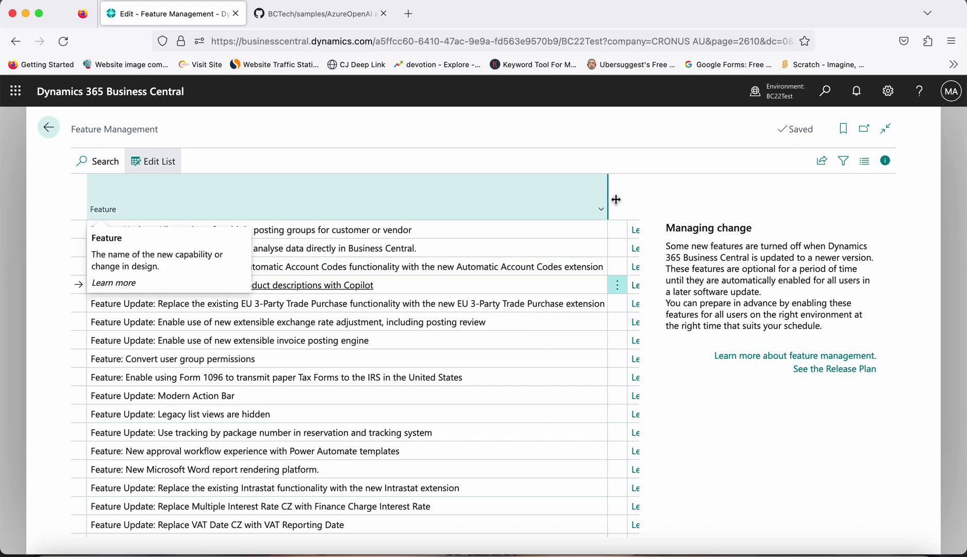
left_click_drag(611, 199, 436, 195)
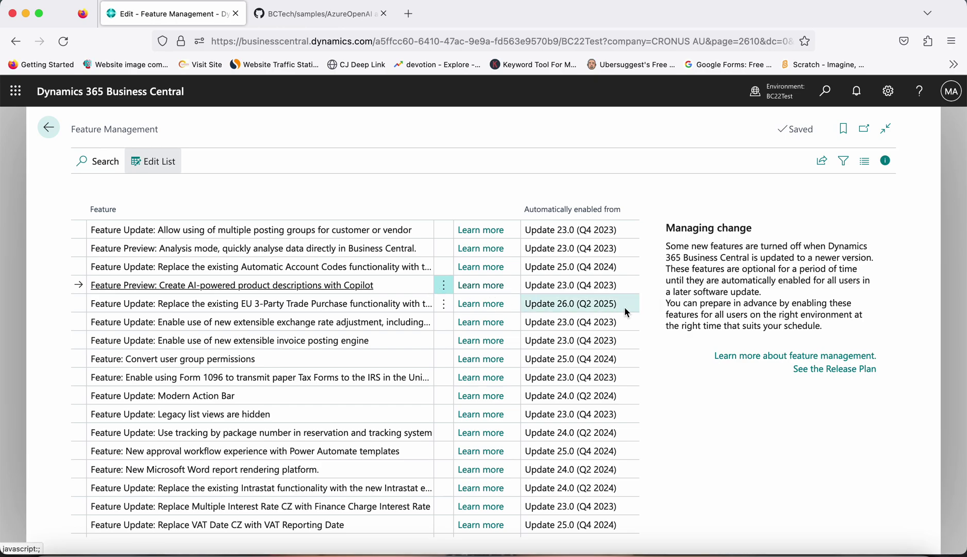
scroll(583, 284, "right", 5)
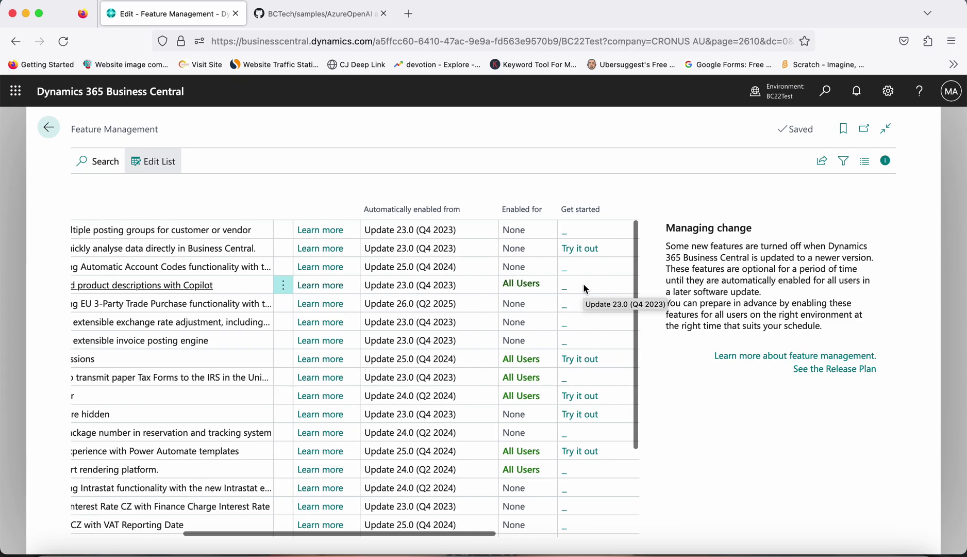
scroll(584, 283, "right", 1)
scroll(590, 301, "right", 2)
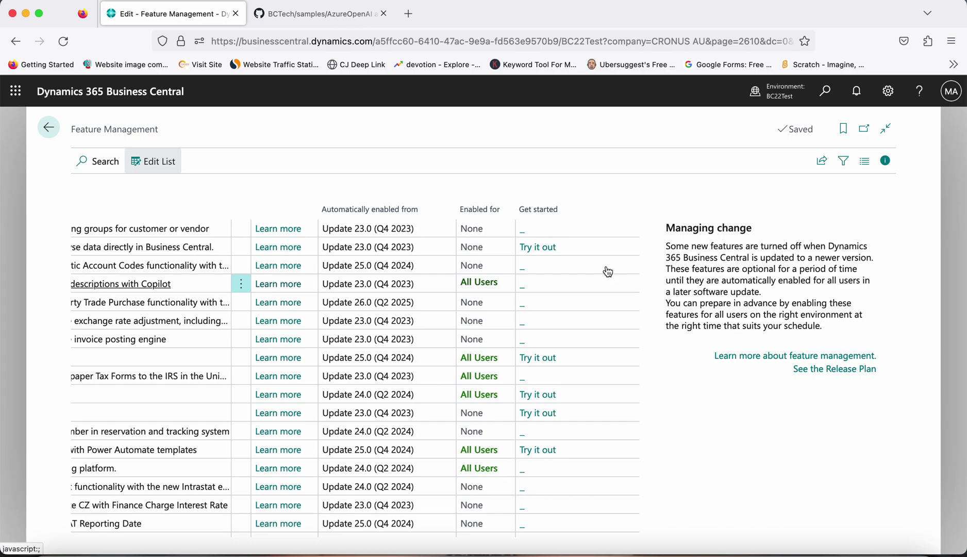
Search for "item", go to the Items list and open the card of item 0011, Potato Gratin Deluxe.
left_click(820, 98)
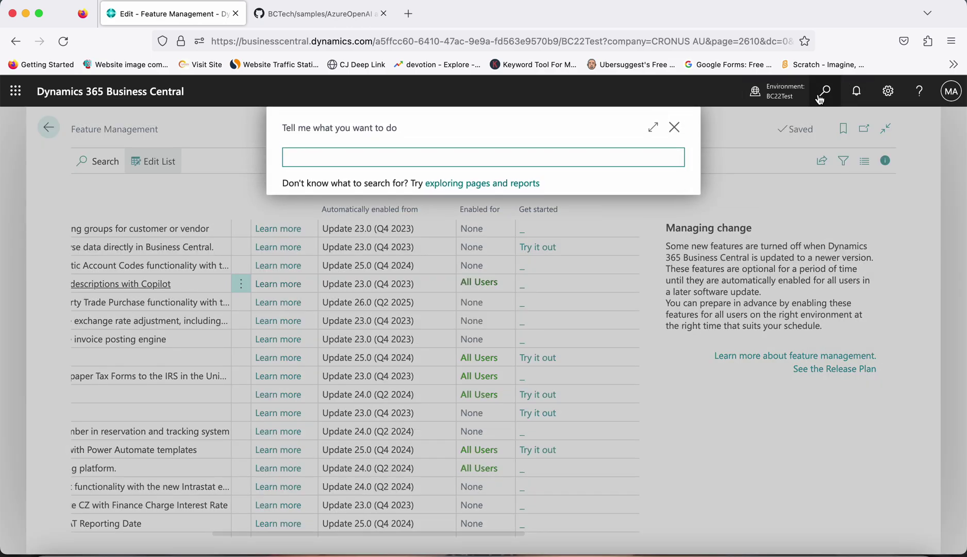
type("item")
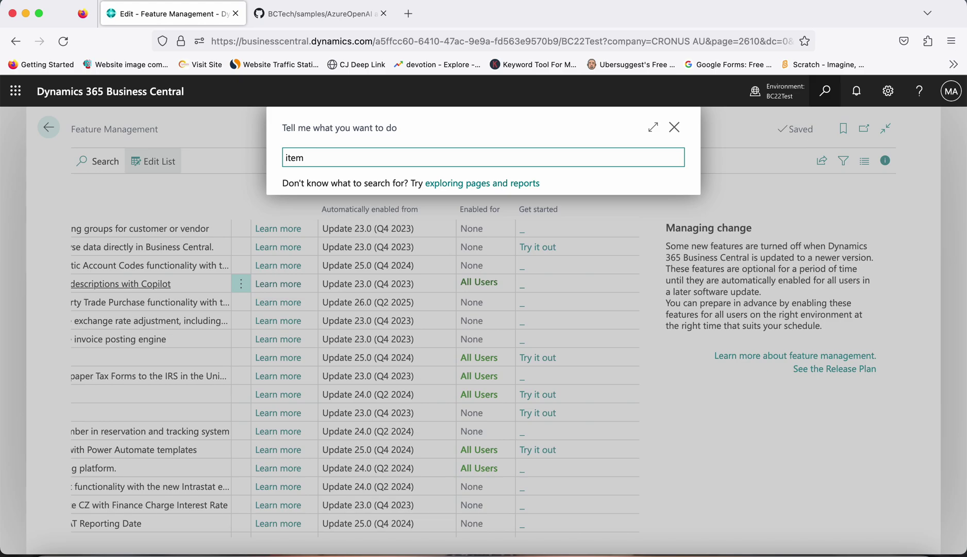
key("Down")
key("Down")
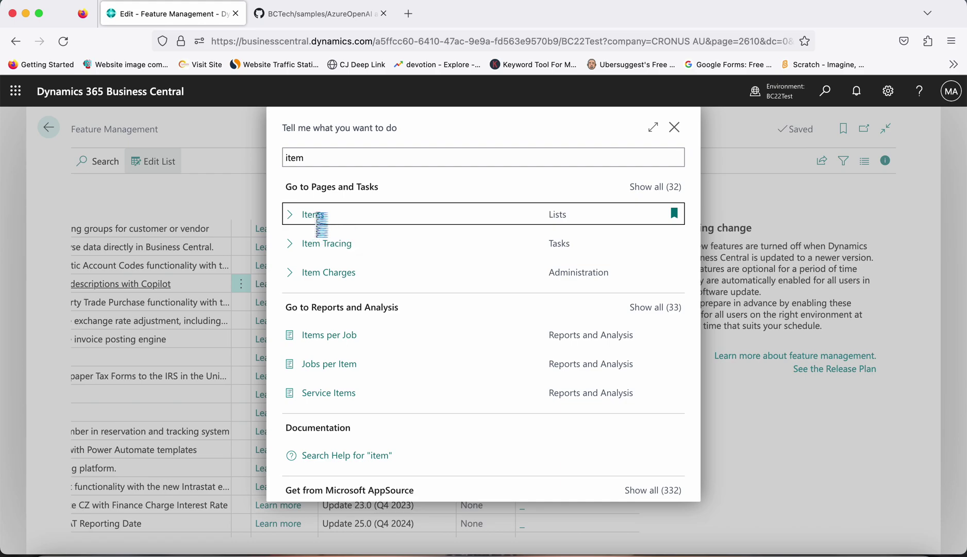
left_click(321, 216)
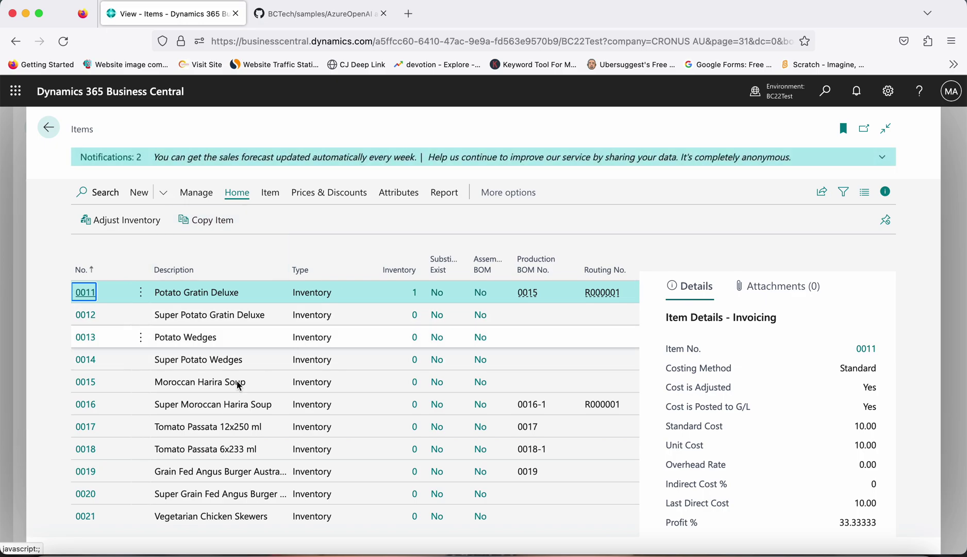
left_click(91, 297)
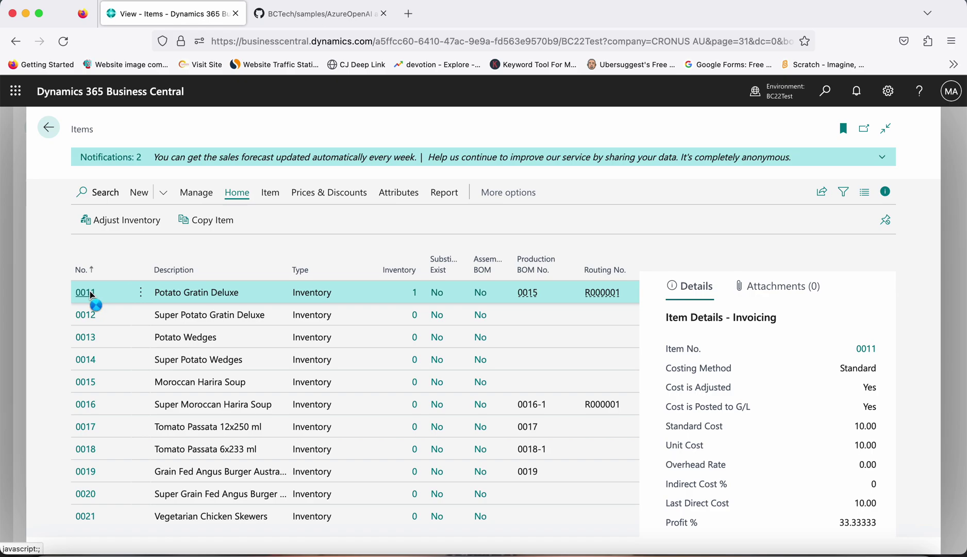
left_click(90, 291)
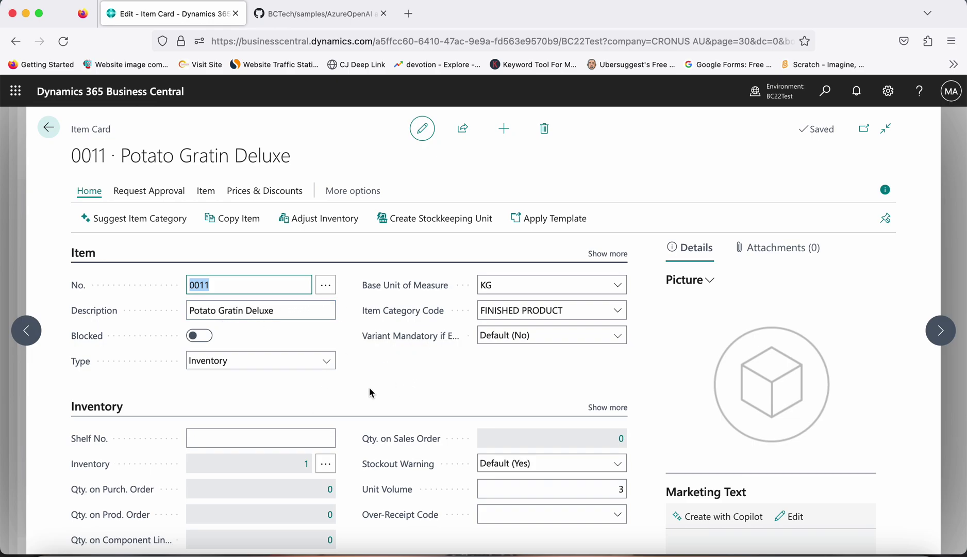
Create a marketing text draft with Copilot for Potato Gratin Deluxe, agreeing to enable AI capabilities.
scroll(763, 495, "down", 3)
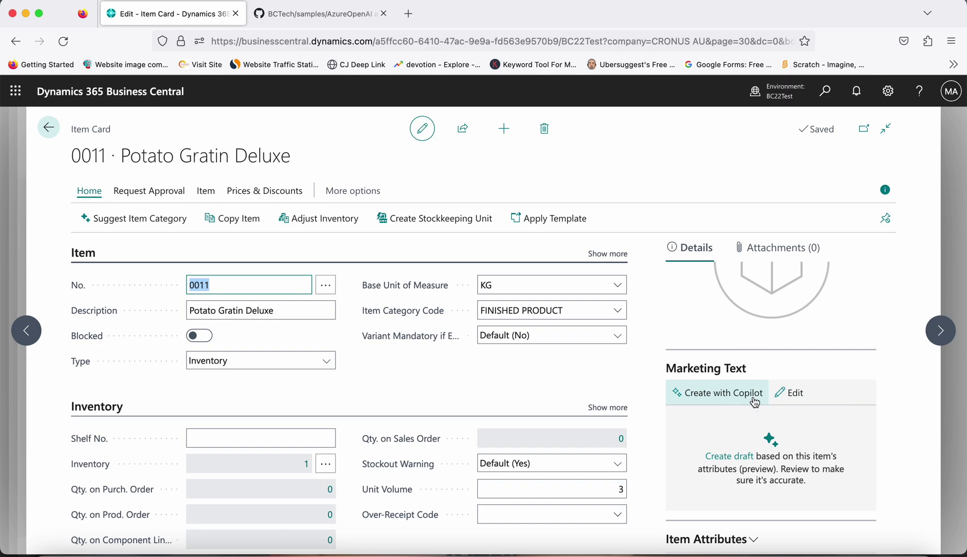
left_click(795, 400)
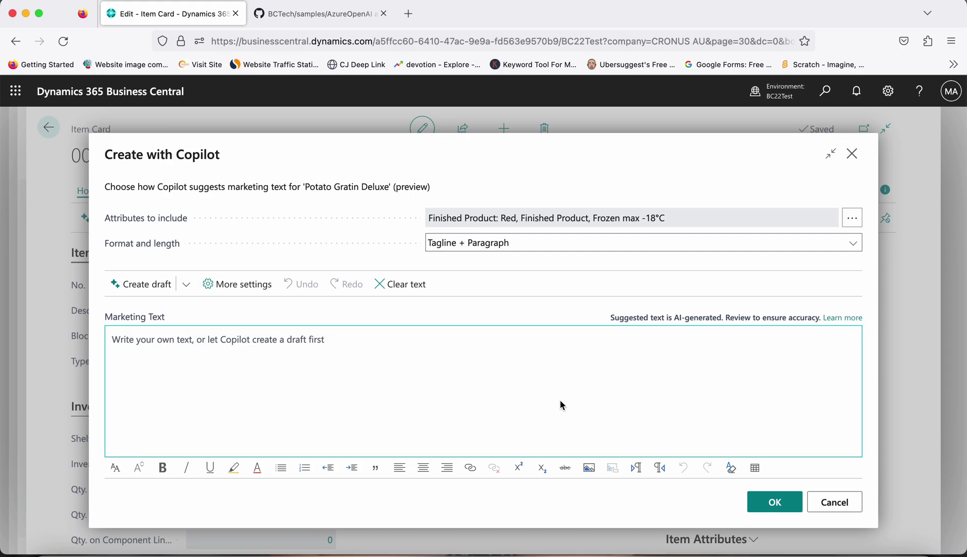
left_click(846, 502)
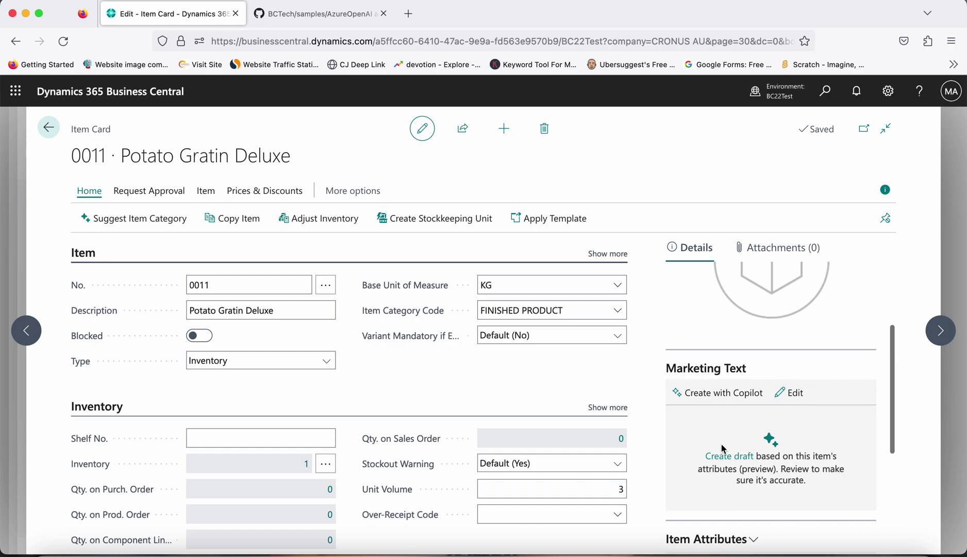
left_click(748, 401)
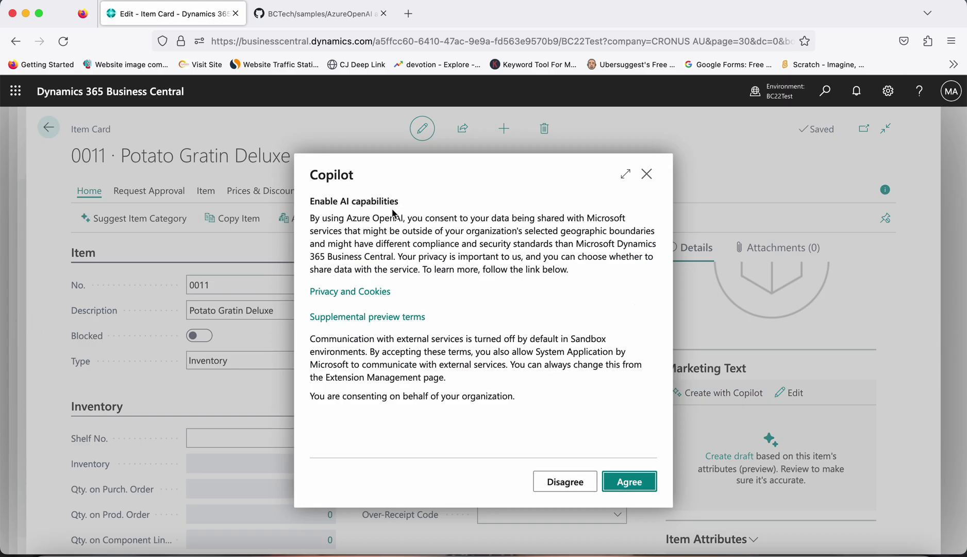
left_click(630, 483)
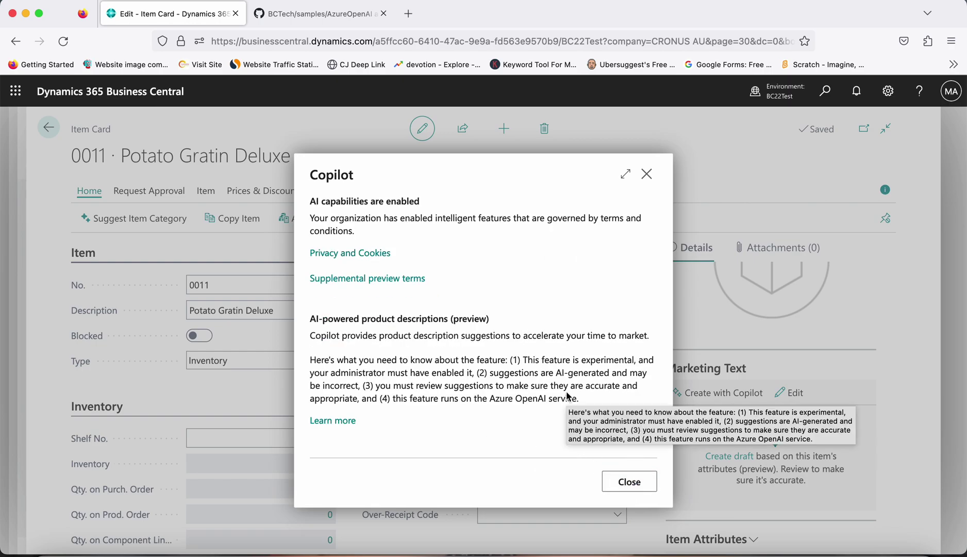
left_click(650, 483)
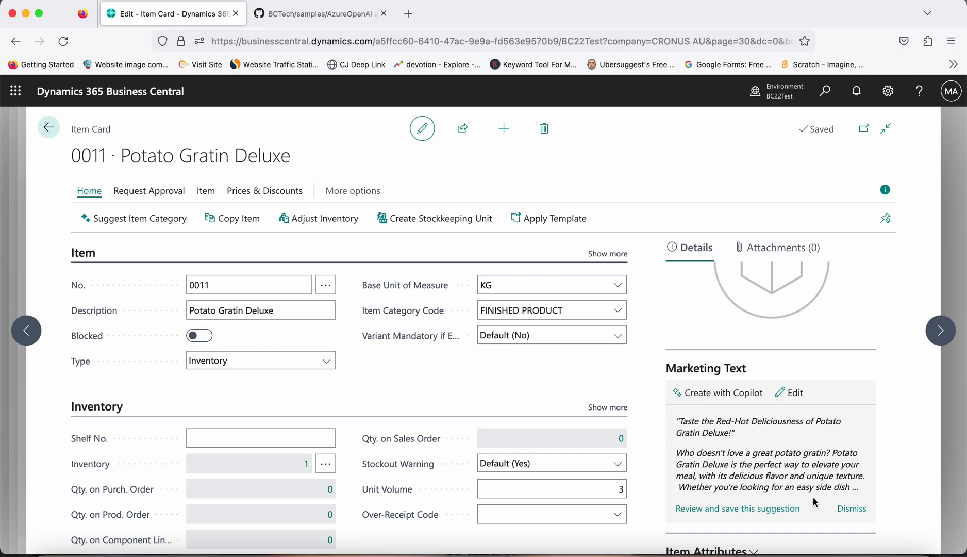
Open the suggested marketing text for review, show the additional Copilot settings and check the item attributes to include.
left_click(774, 511)
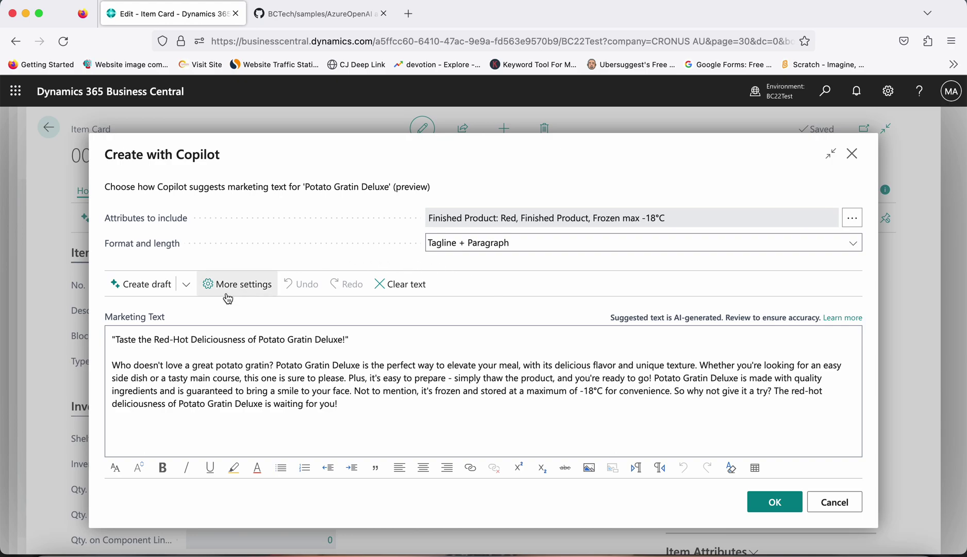
left_click(238, 284)
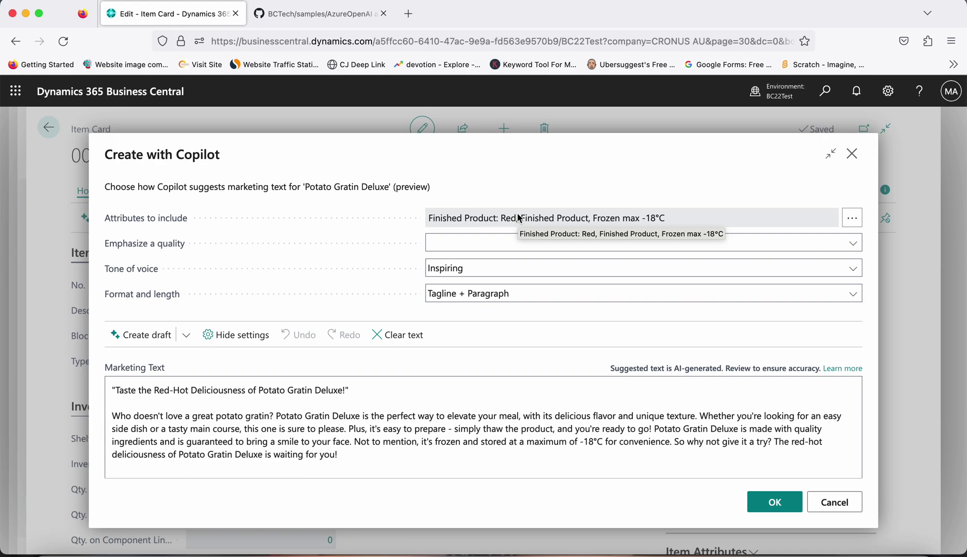
mouse_move(151, 222)
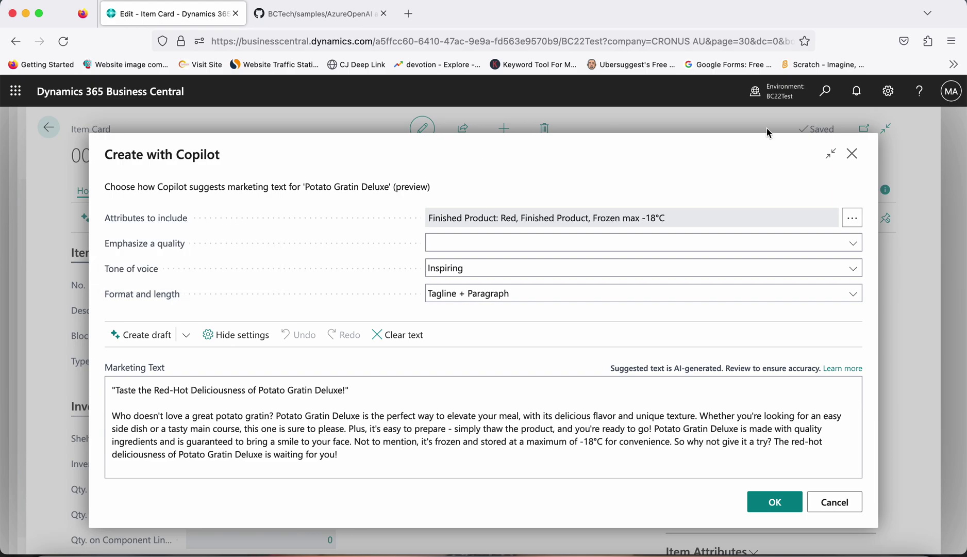
left_click(856, 221)
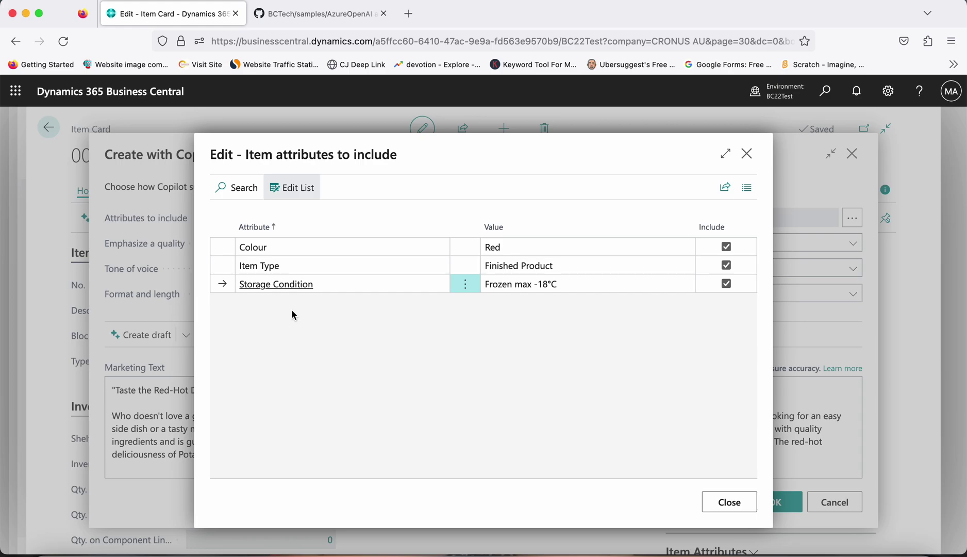
left_click(721, 503)
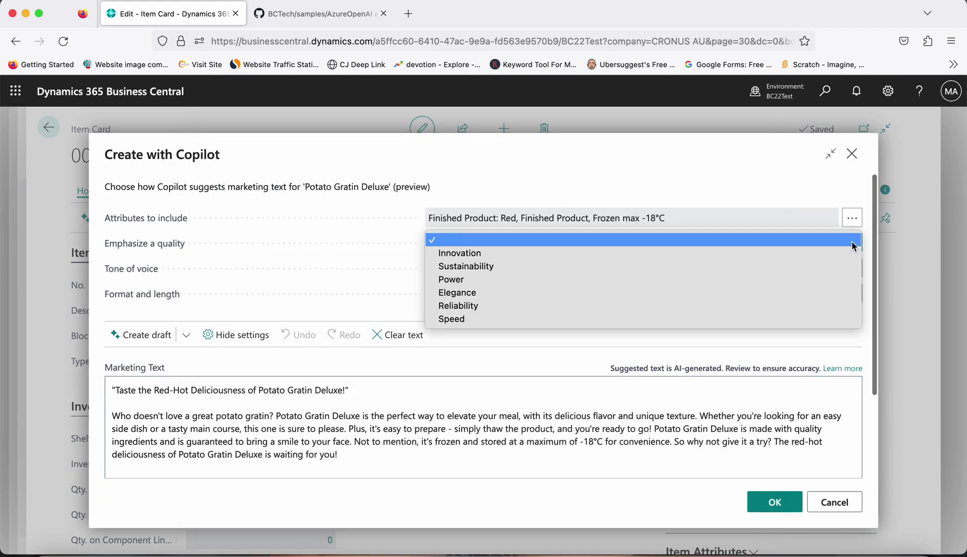
Emphasize Sustainability as the quality and generate a new marketing text draft with Copilot.
left_click(853, 244)
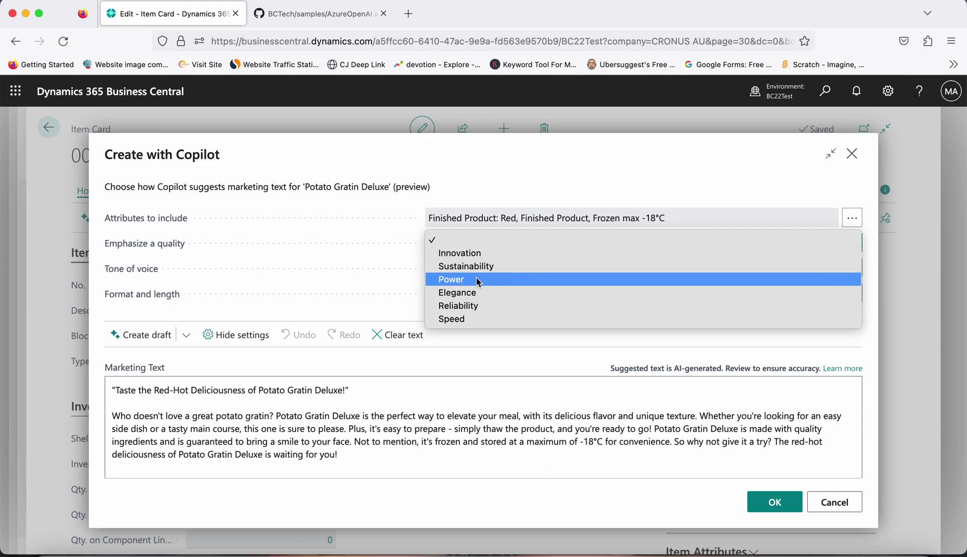
left_click(505, 272)
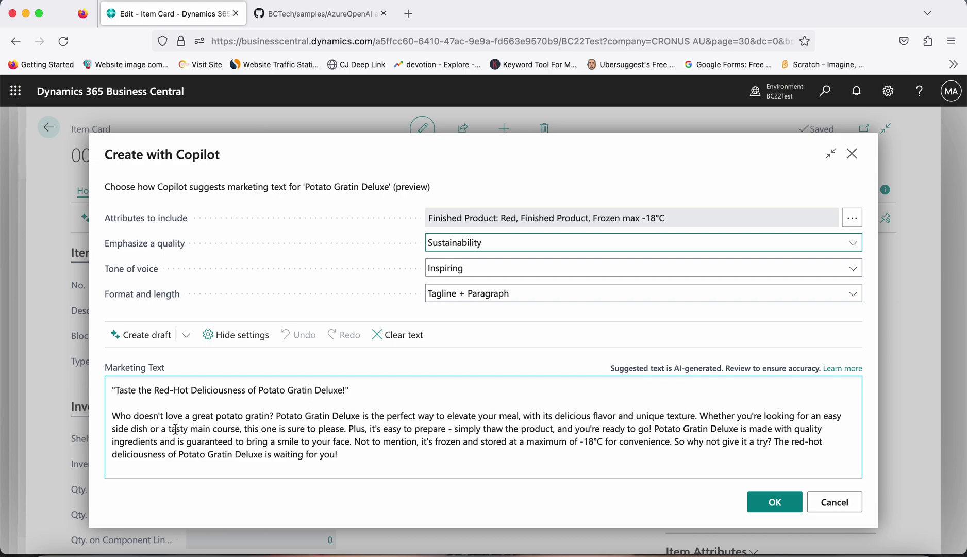
left_click(156, 338)
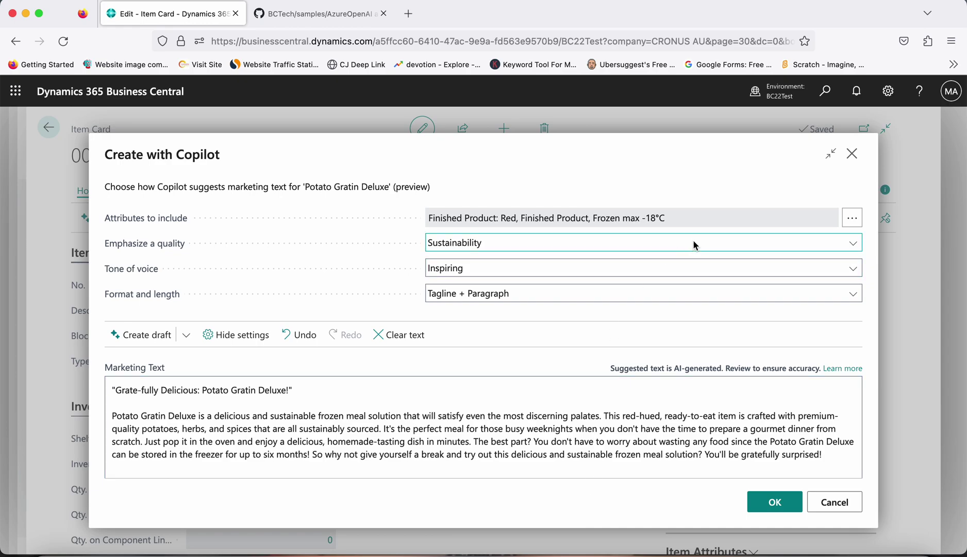
Review the available options for the emphasized quality, the tone of voice, and the format and length.
left_click(714, 244)
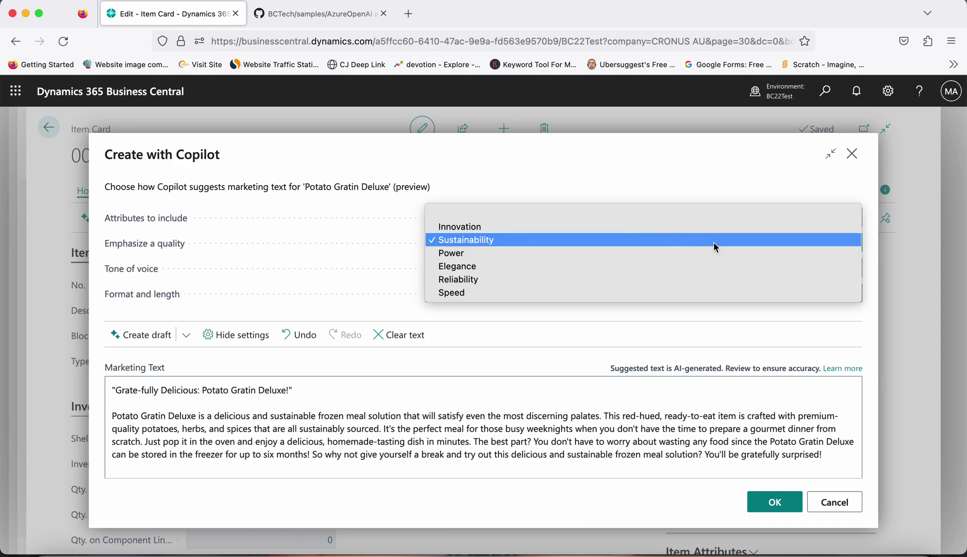
left_click(527, 442)
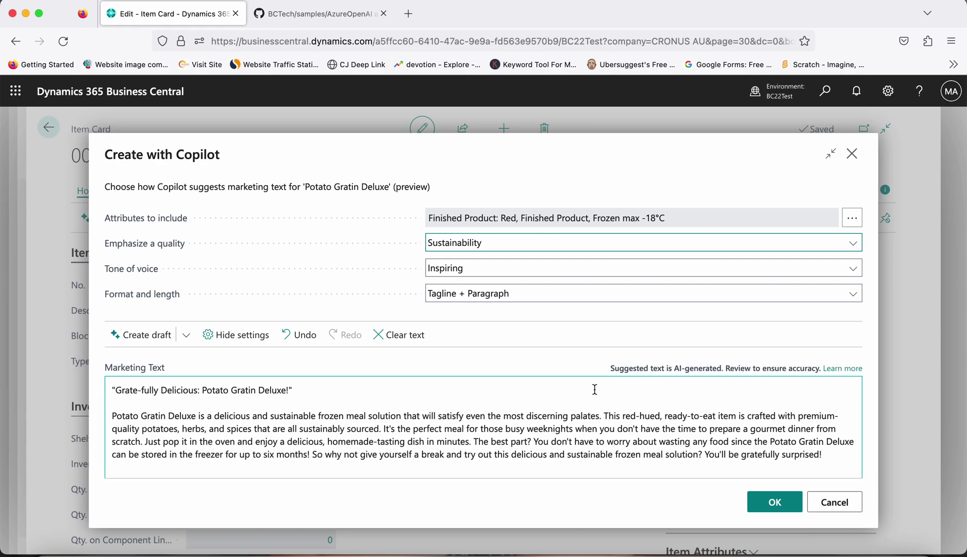
left_click(696, 274)
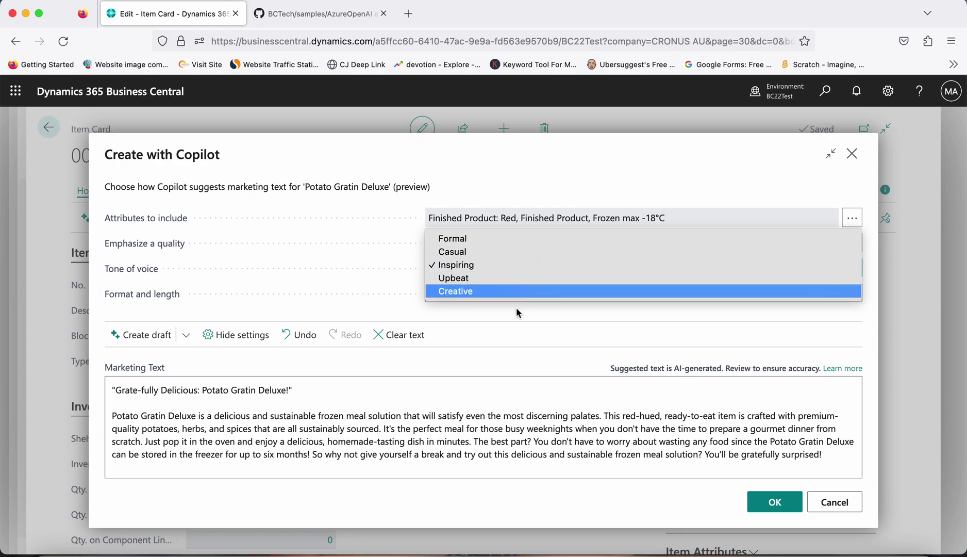
left_click(482, 421)
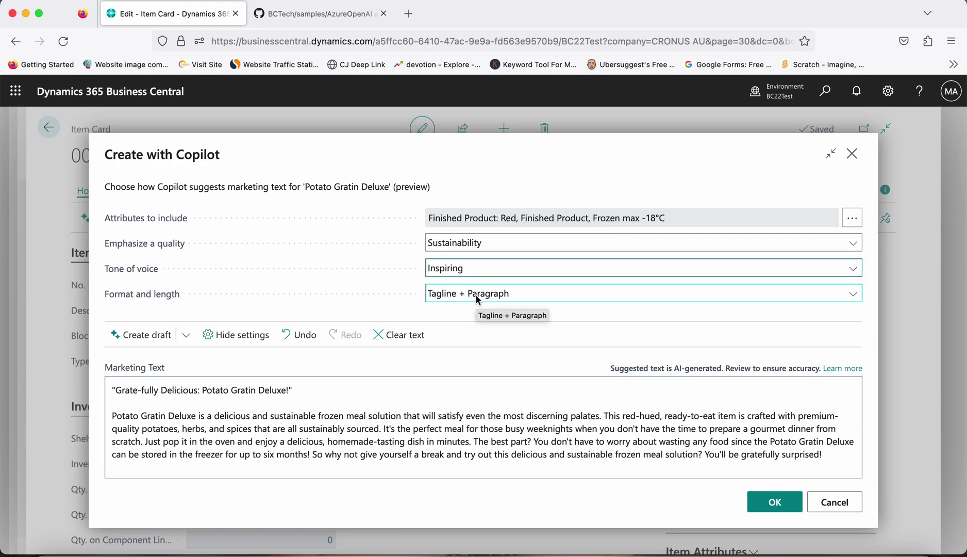
left_click(168, 391)
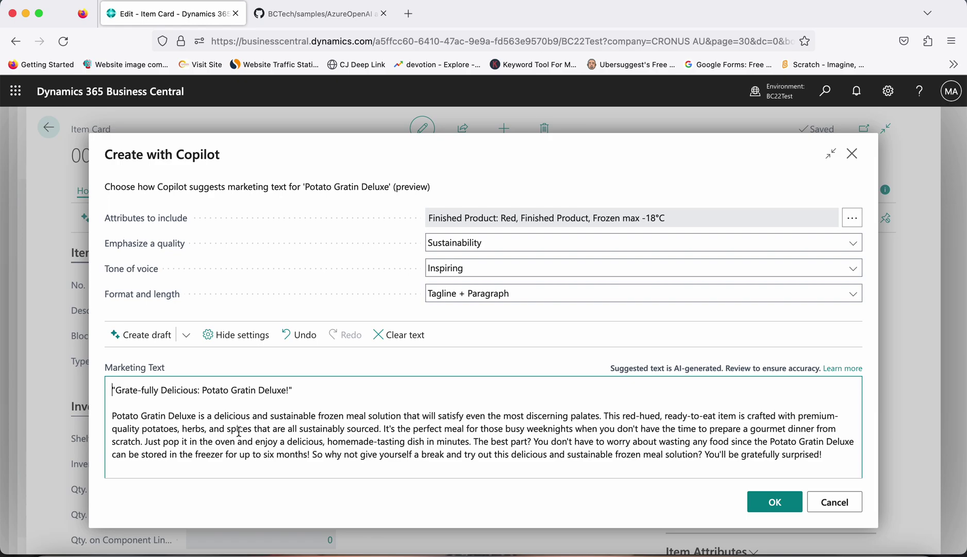
left_click(625, 293)
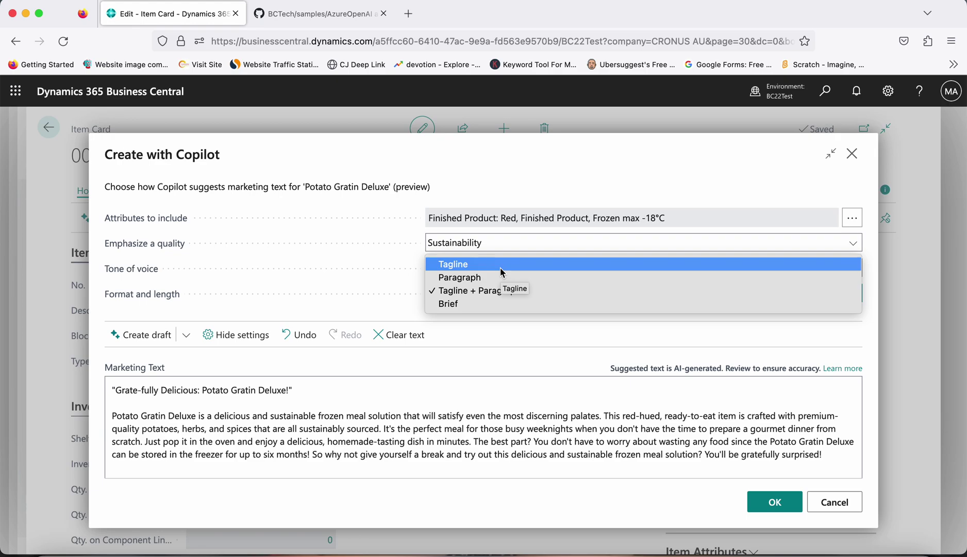
left_click(531, 454)
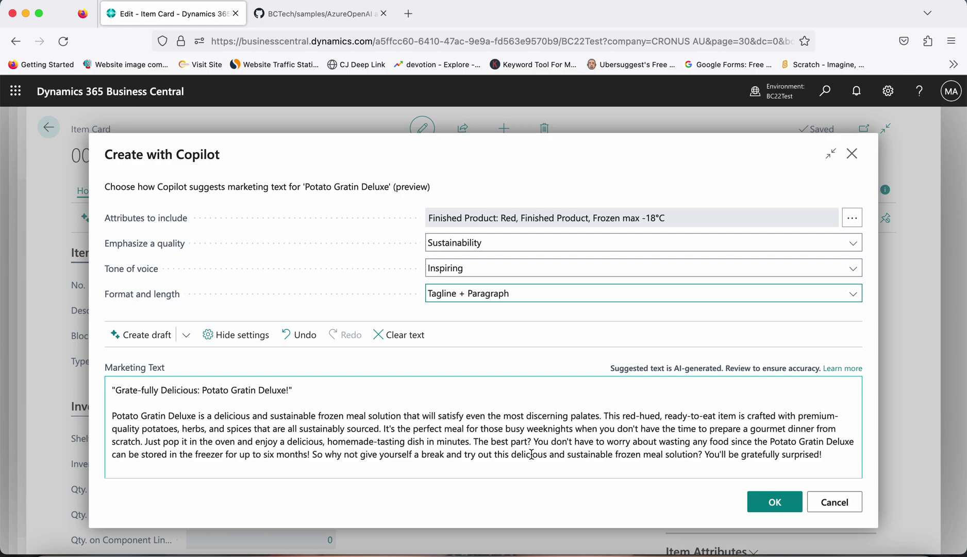
Undo the latest Copilot draft of the marketing text.
left_click(301, 344)
left_click(292, 444)
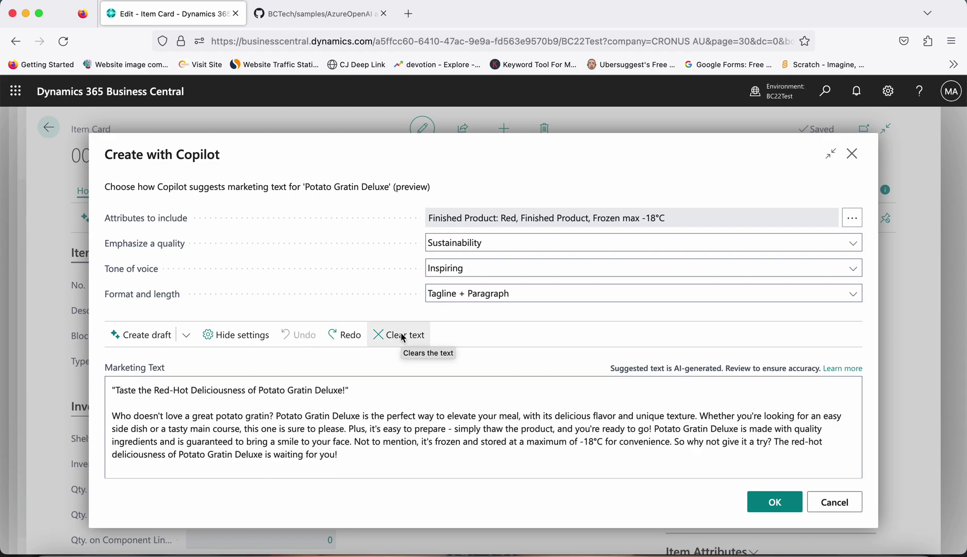
Try adding "jhjjhk" at the end of the marketing text, remove it and accept the text for the item.
left_click(353, 469)
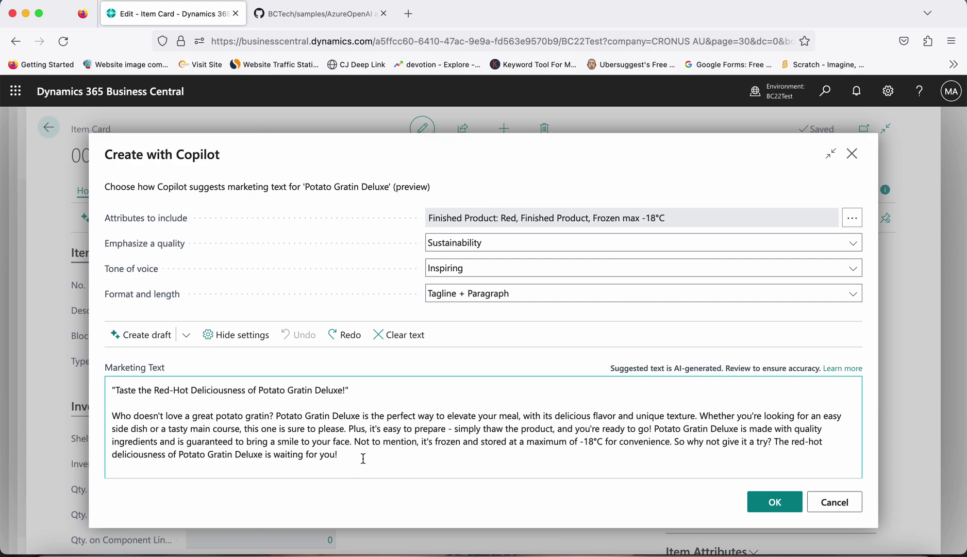
scroll(364, 459, "down", 2)
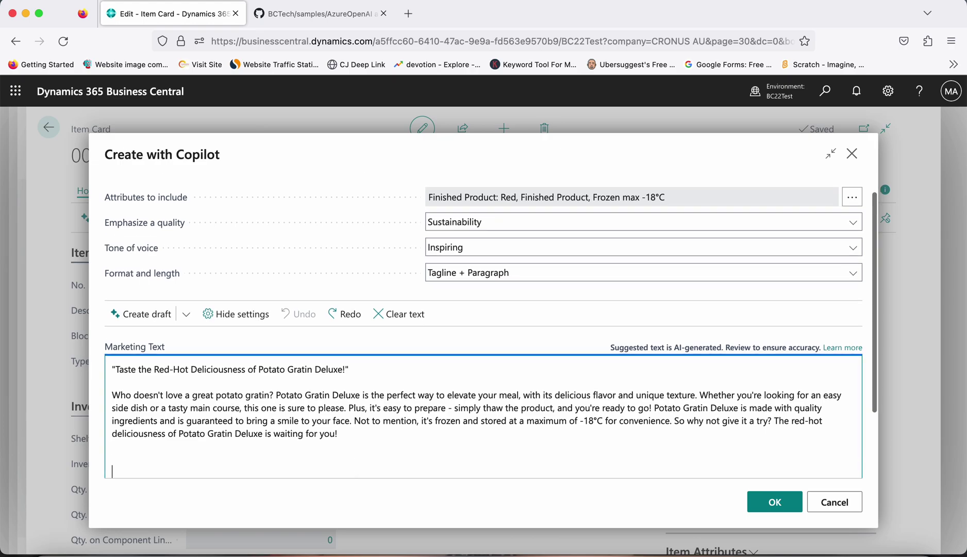
type("jhjjhk")
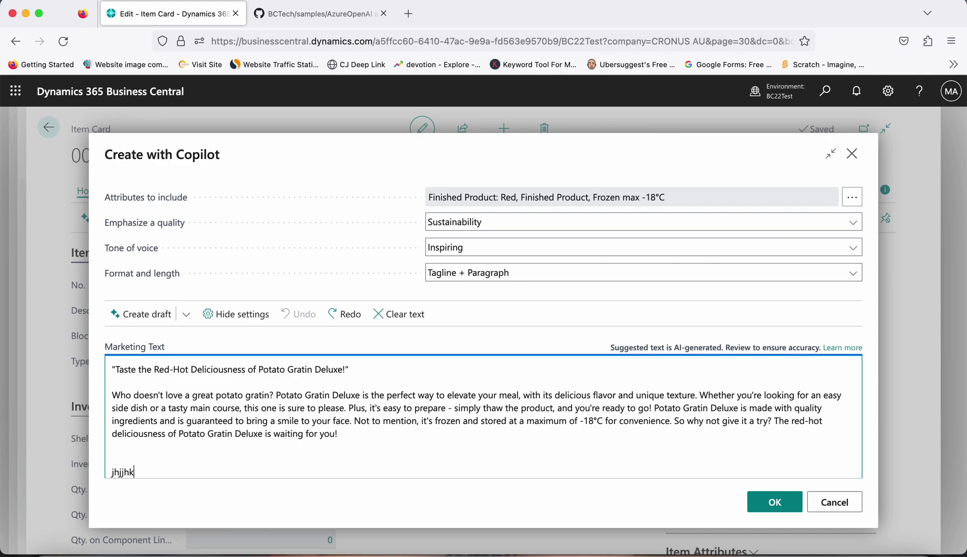
key("BackSpace")
key("BackSpace")
key("BackSpace")
key("BackSpace")
key("BackSpace")
key("BackSpace")
left_click(784, 506)
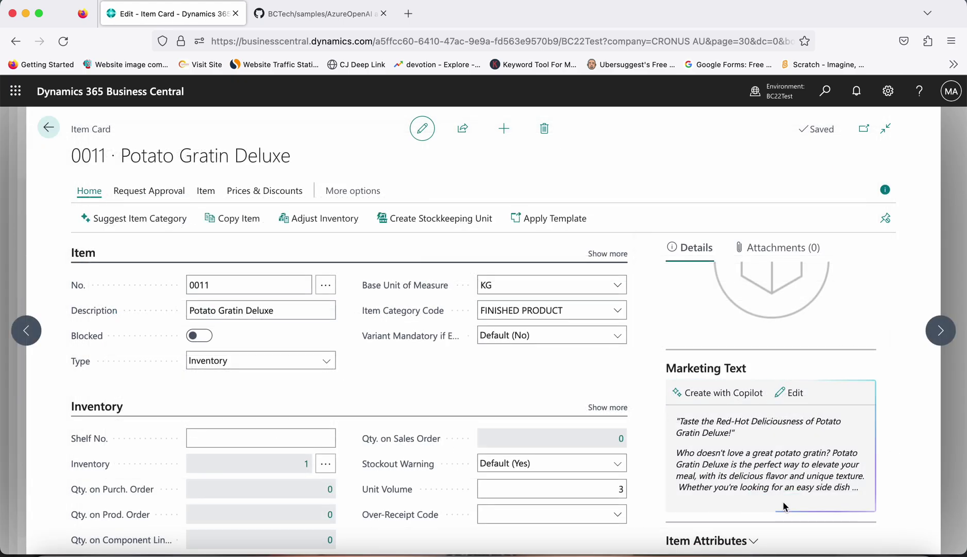
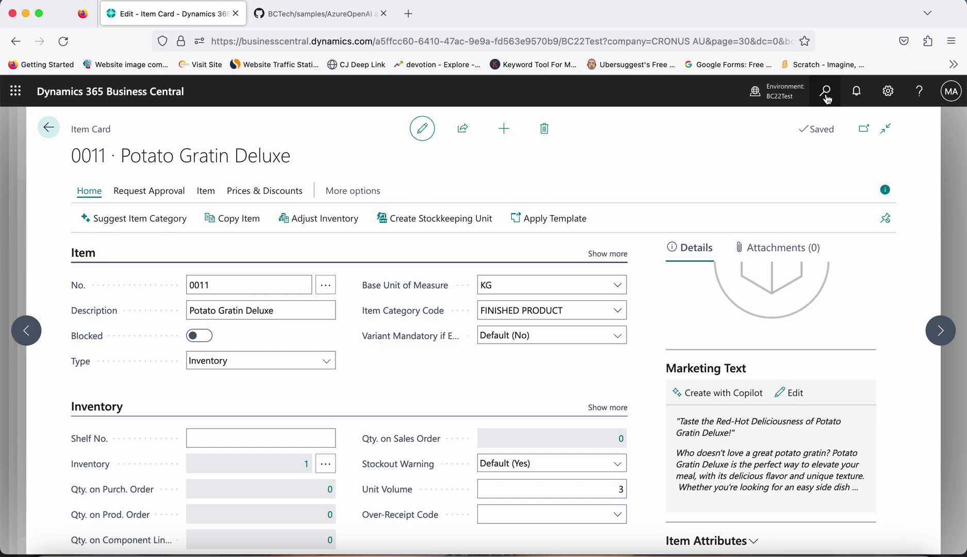
Search for "extension mana", view the installed extensions in Extension Management and return to the item card.
left_click(826, 92)
type("extens")
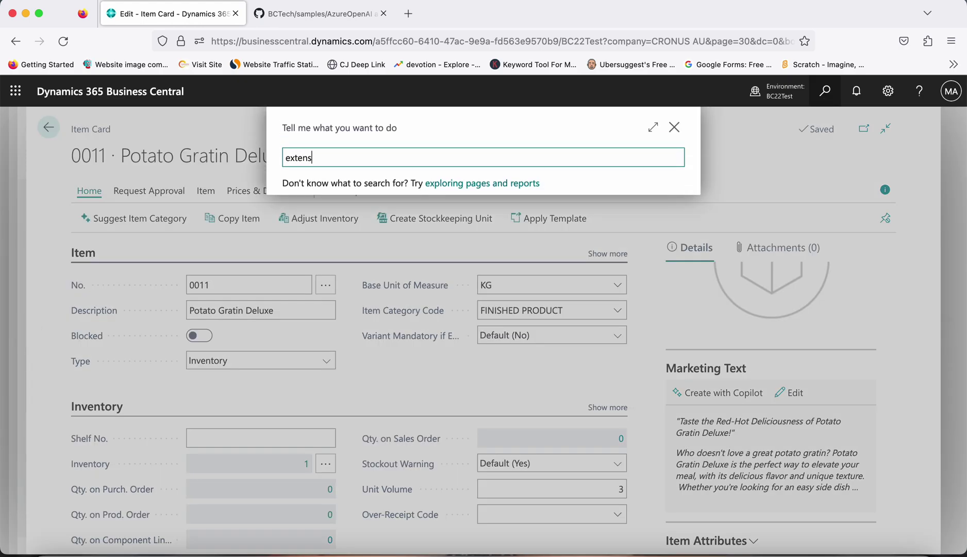
type("ion mana")
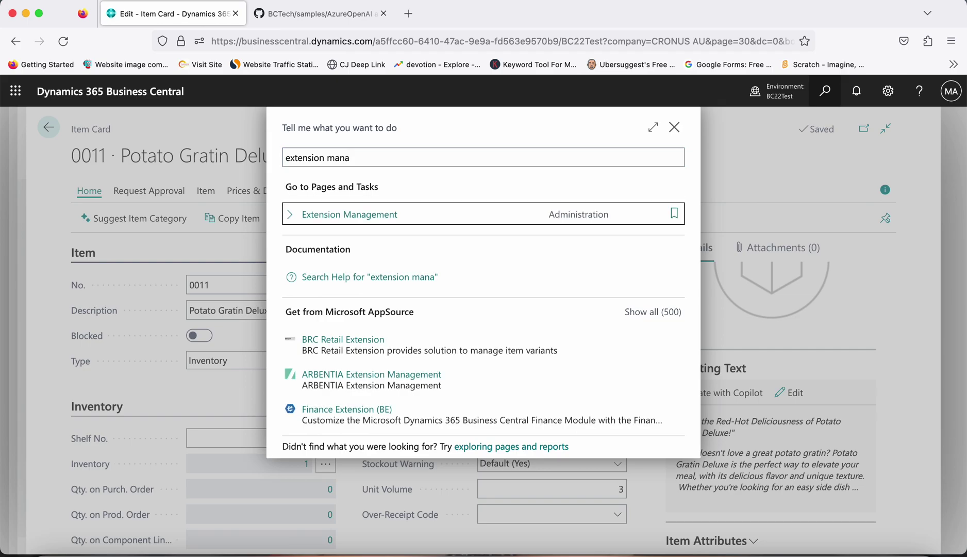
left_click(391, 209)
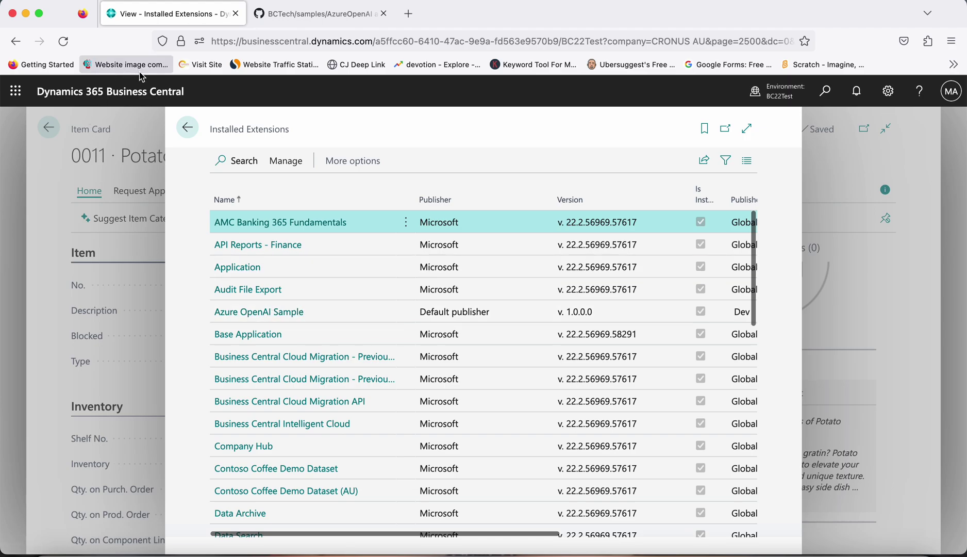
left_click(186, 129)
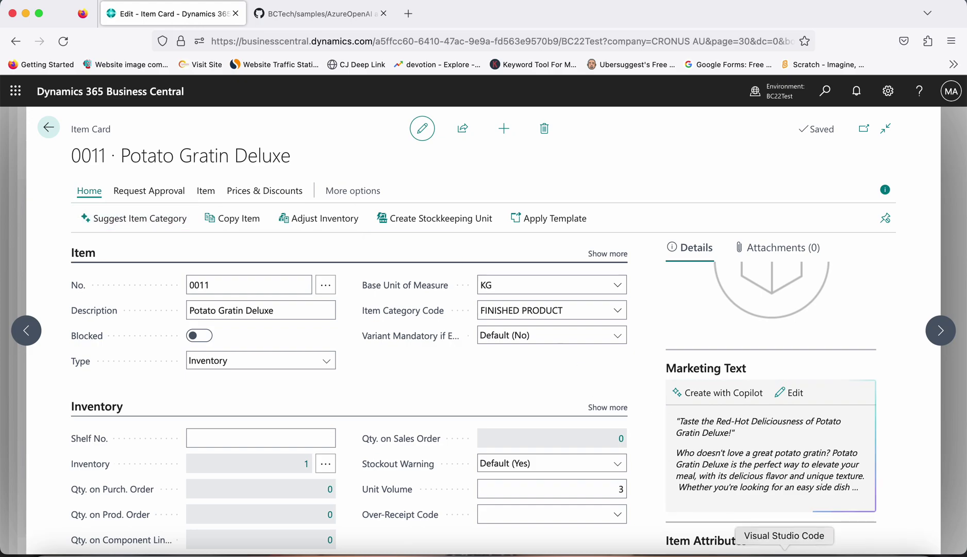
Switch to Visual Studio Code and examine the SuggestCategory action and its procedures in AiItemCard.PageExt.al.
left_click(784, 553)
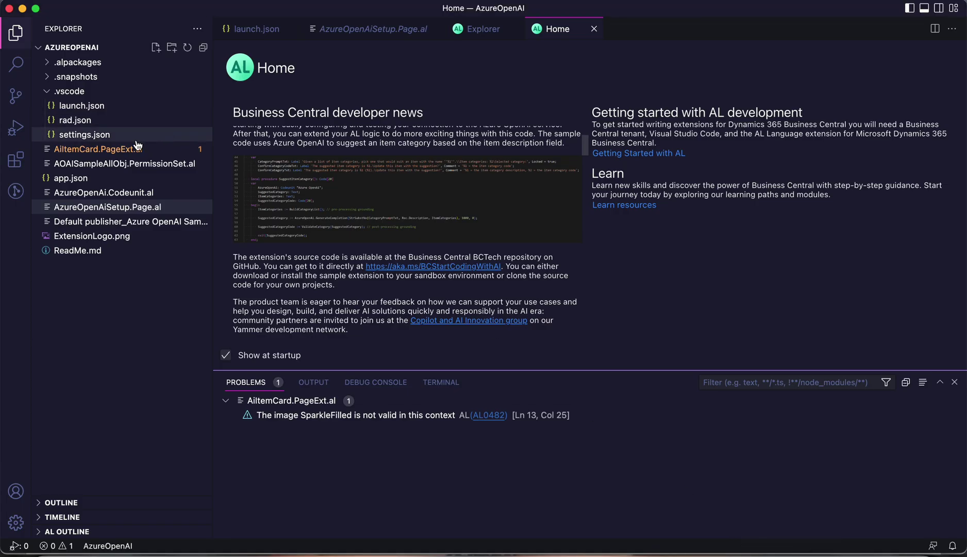
left_click(117, 151)
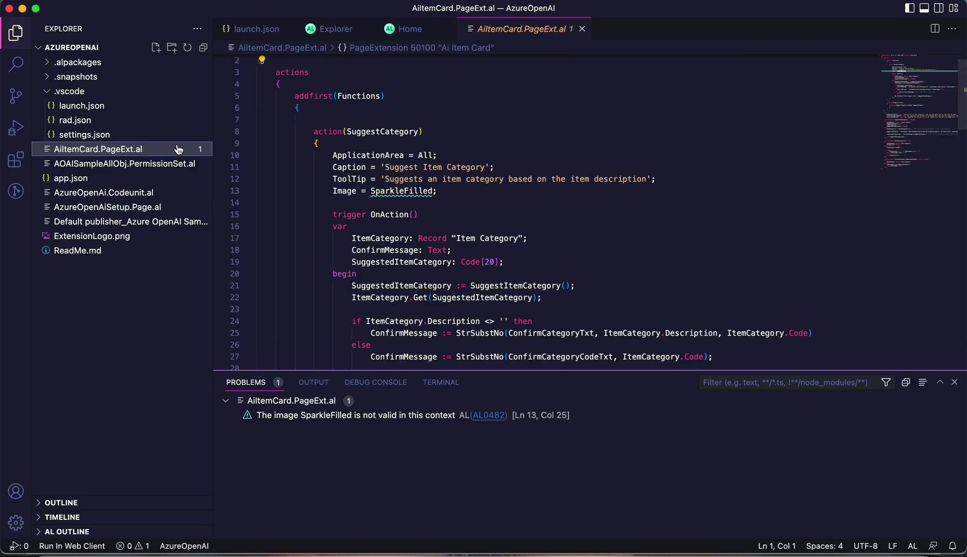
scroll(384, 140, "up", 1)
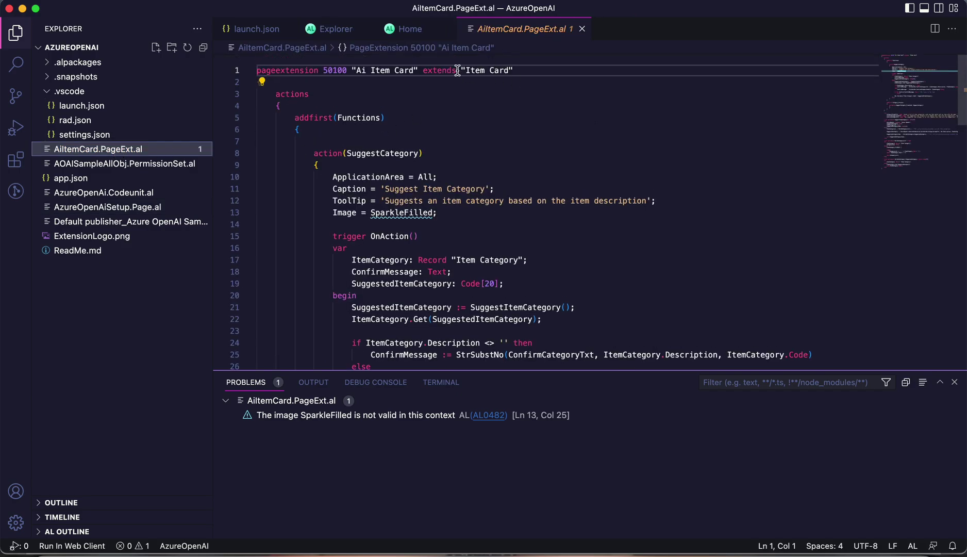
scroll(387, 165, "down", 2)
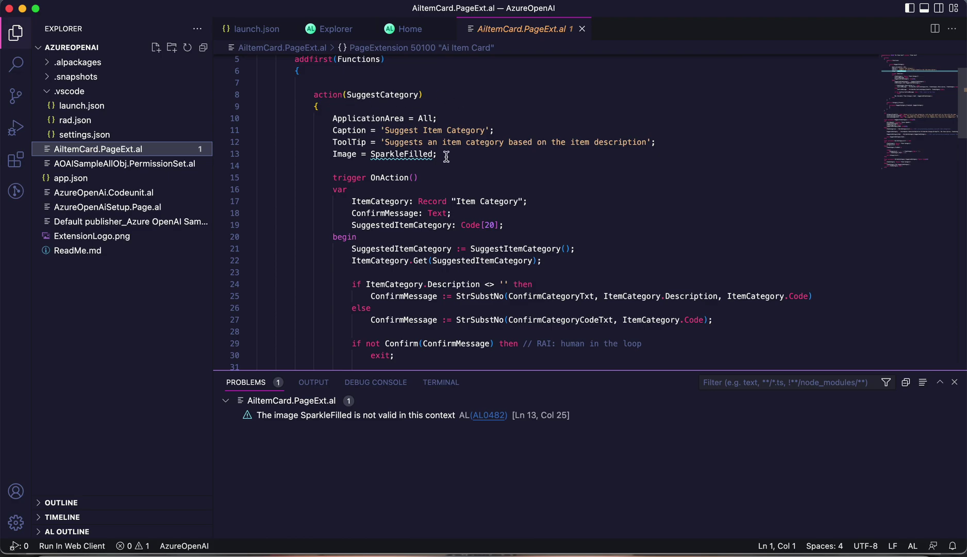
scroll(466, 137, "down", 12)
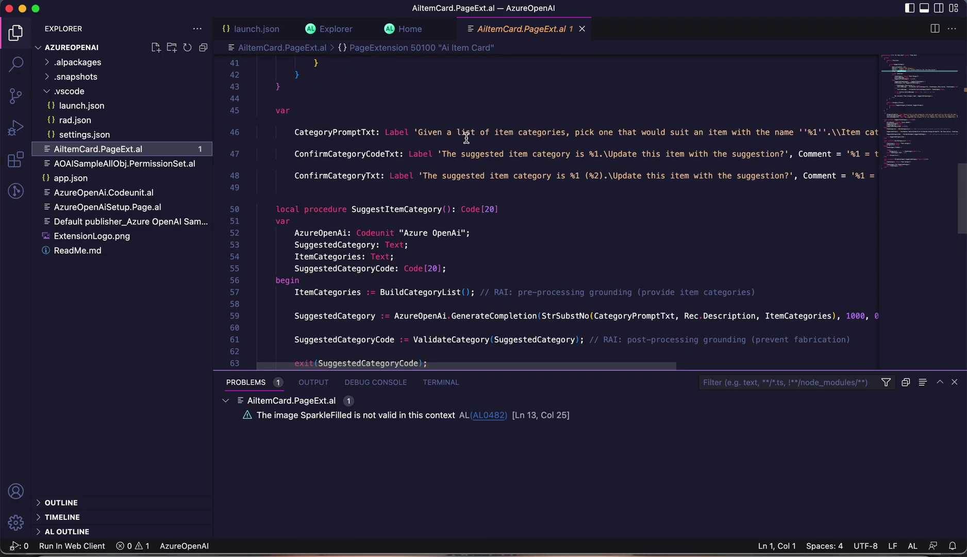
scroll(467, 138, "down", 15)
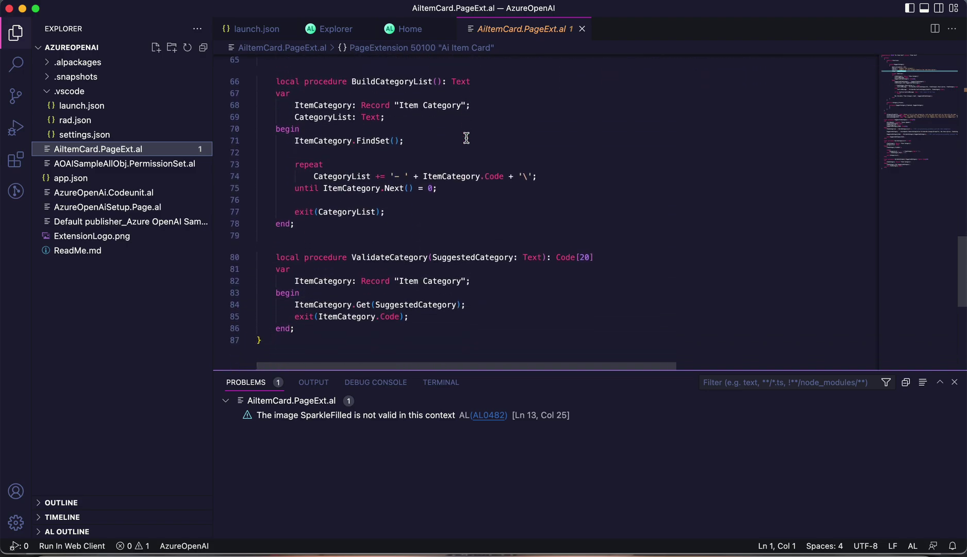
scroll(467, 138, "up", 20)
scroll(467, 138, "up", 6)
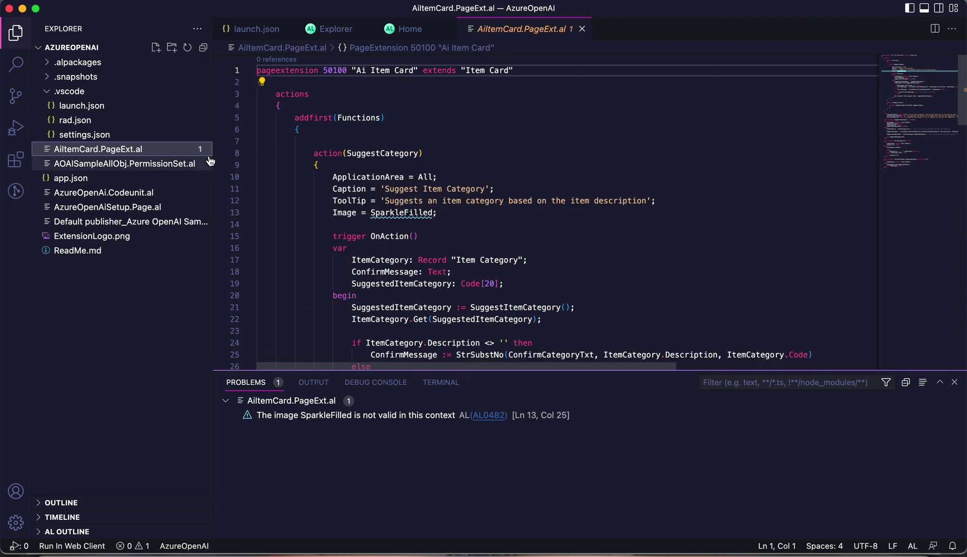
Examine the permission set in AOAISampleAllObj.PermissionSet.al and the labels and completion procedures in AzureOpenAi.Codeunit.al.
left_click(121, 164)
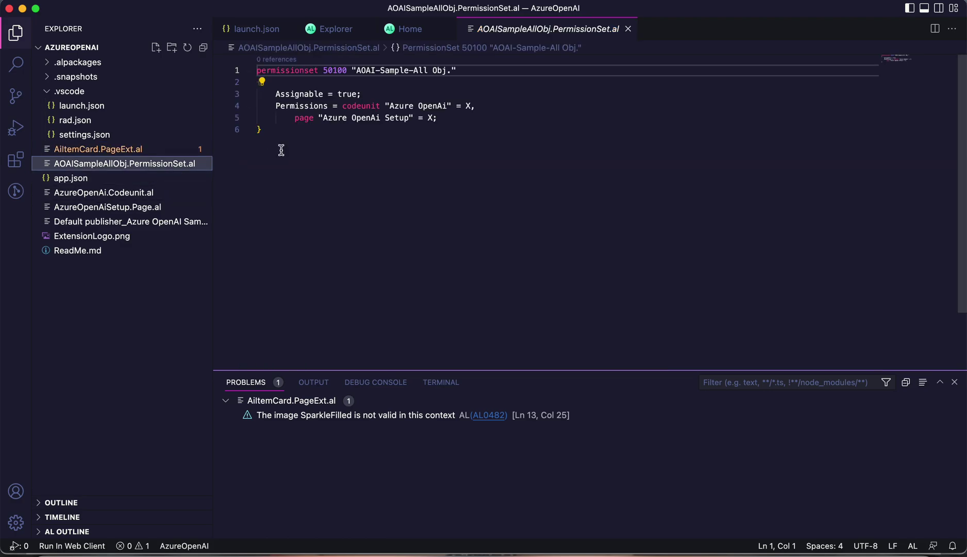
left_click(139, 192)
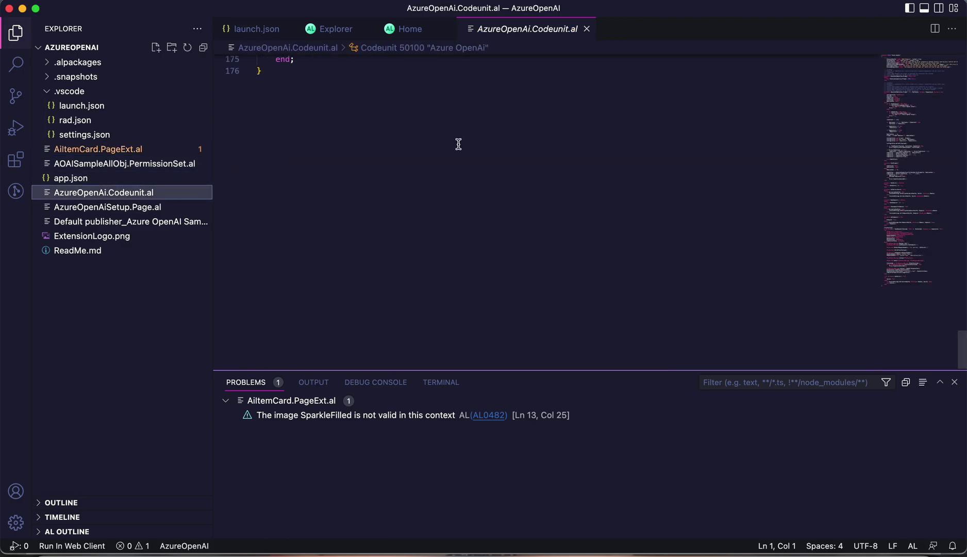
scroll(458, 144, "up", 20)
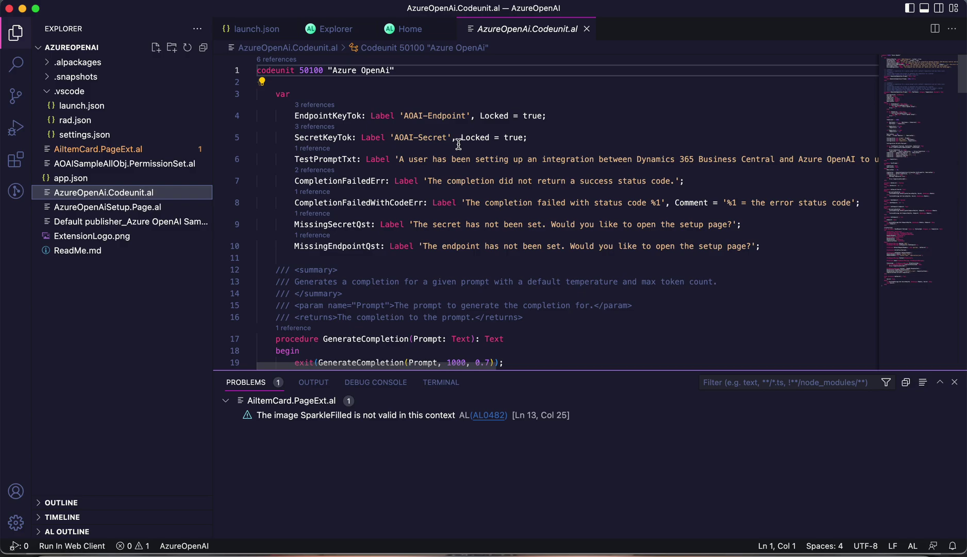
scroll(459, 144, "down", 5)
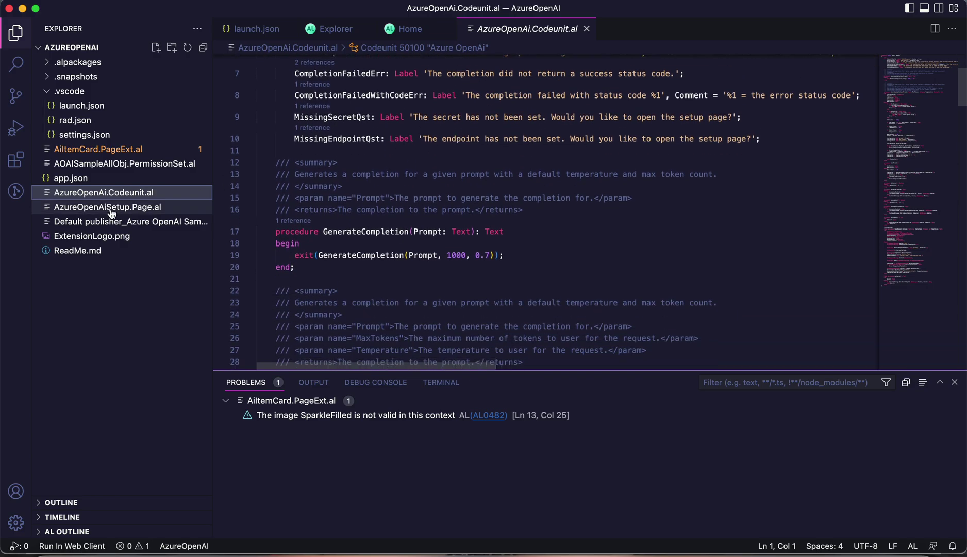
Examine the setup page code in AzureOpenAiSetup.Page.al and return to the beginning of AzureOpenAi.Codeunit.al.
left_click(115, 209)
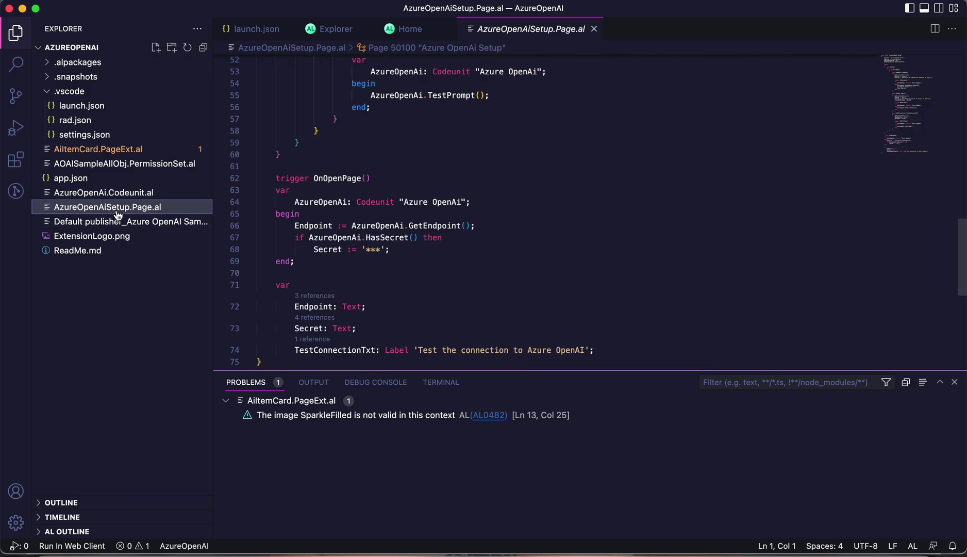
scroll(475, 91, "up", 15)
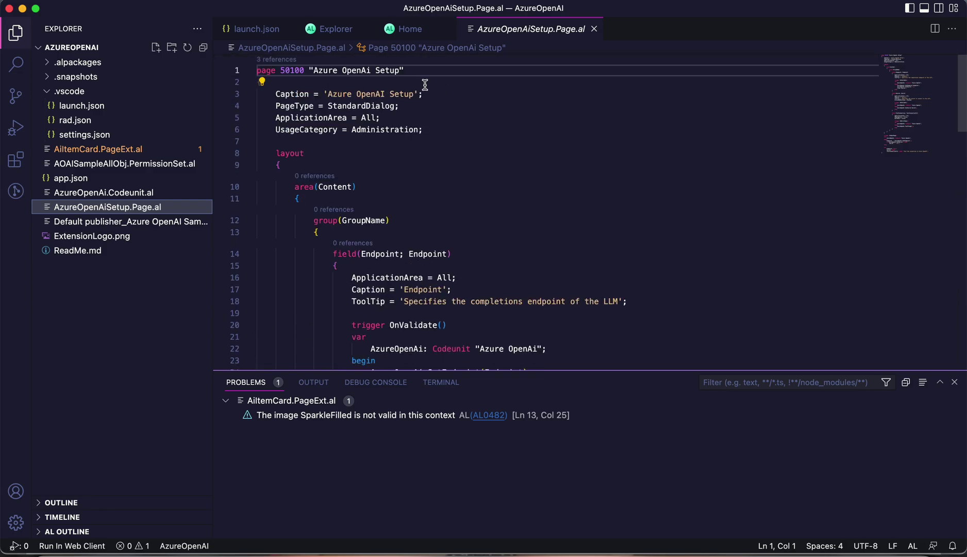
mouse_move(444, 256)
left_click(153, 192)
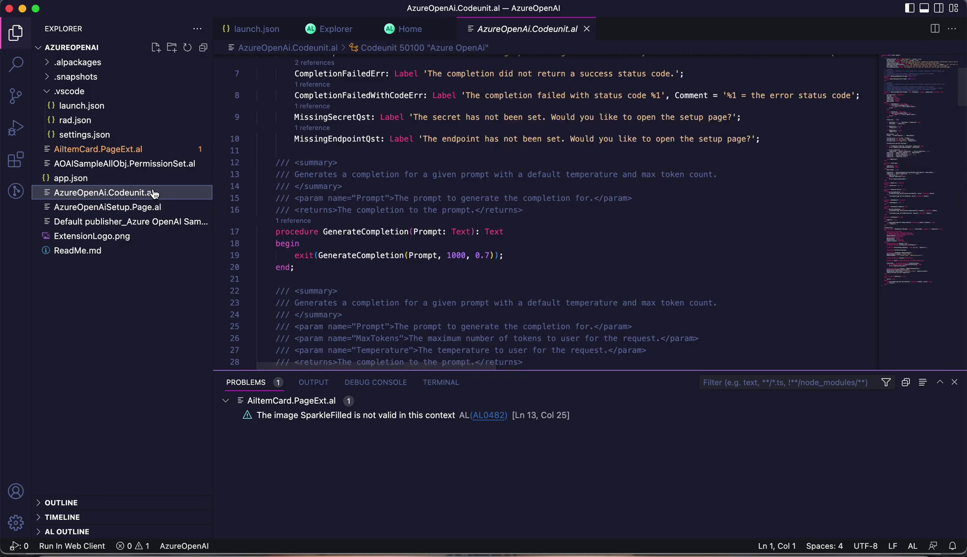
scroll(479, 98, "up", 4)
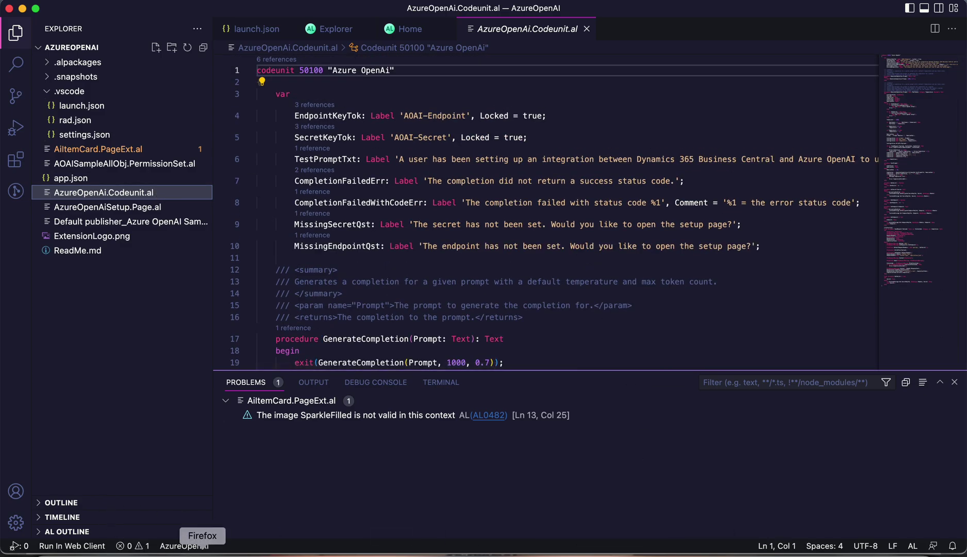
Switch to Firefox and read the Getting Started section of the AzureOpenAI sample's ReadMe.md on GitHub.
left_click(202, 550)
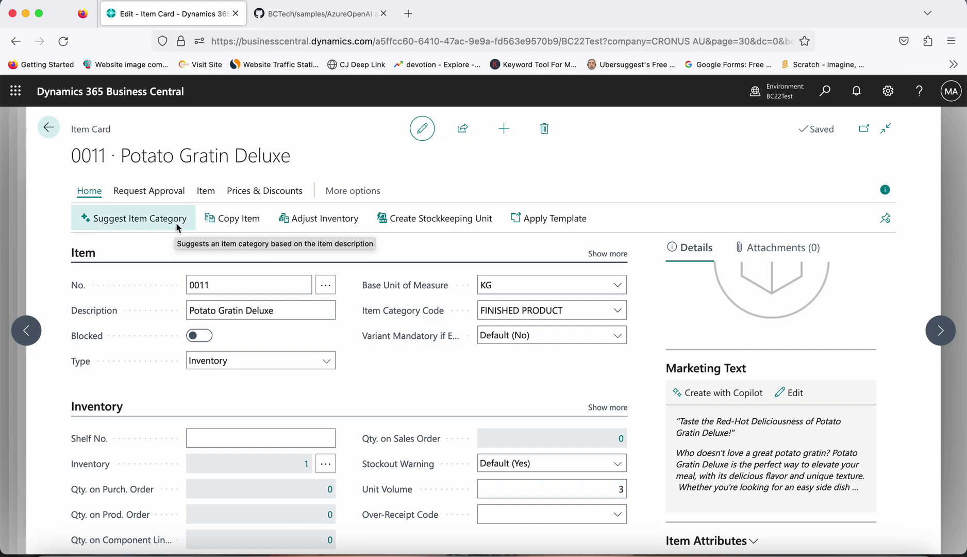
left_click(307, 19)
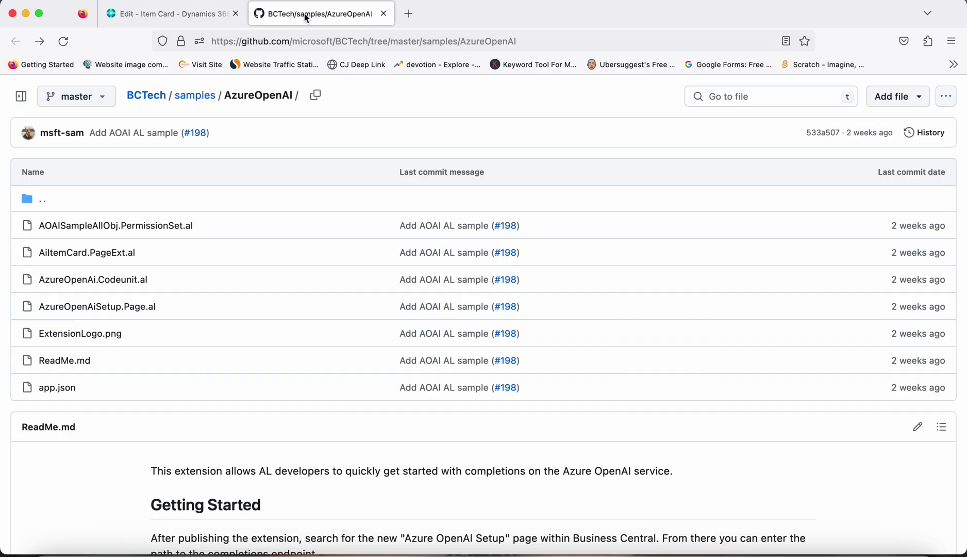
scroll(413, 491, "down", 5)
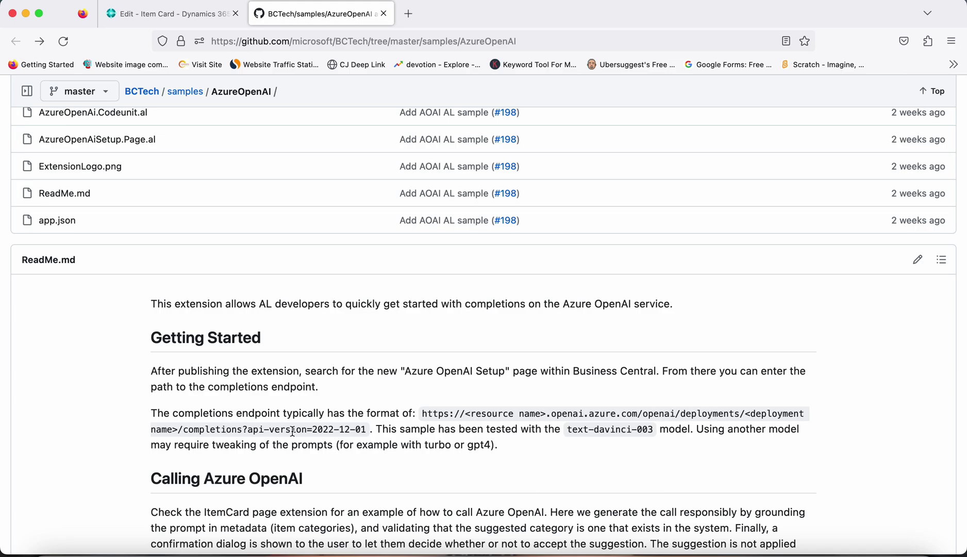
Return to the Potato Gratin Deluxe item card, run Suggest Item Category and agree to open the Azure OpenAI setup page.
left_click(173, 15)
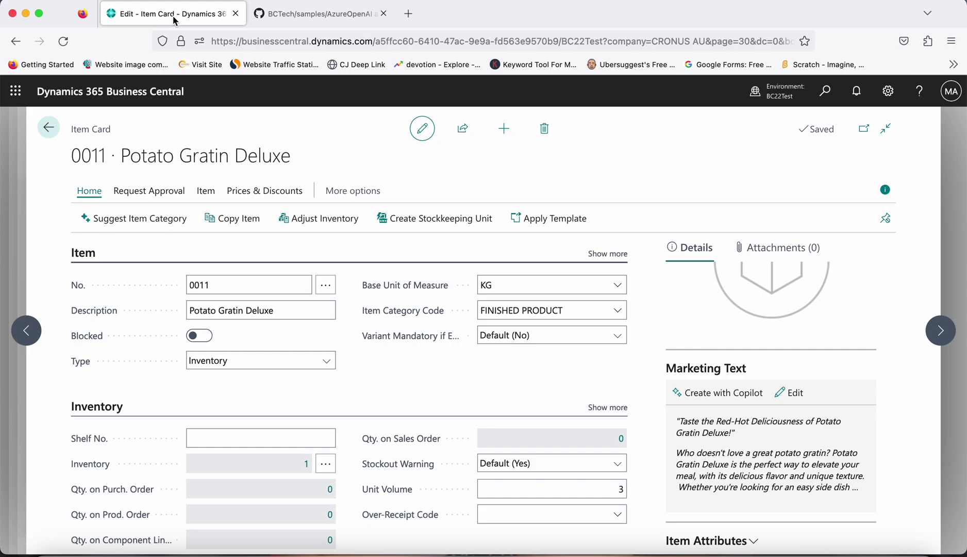
left_click(130, 228)
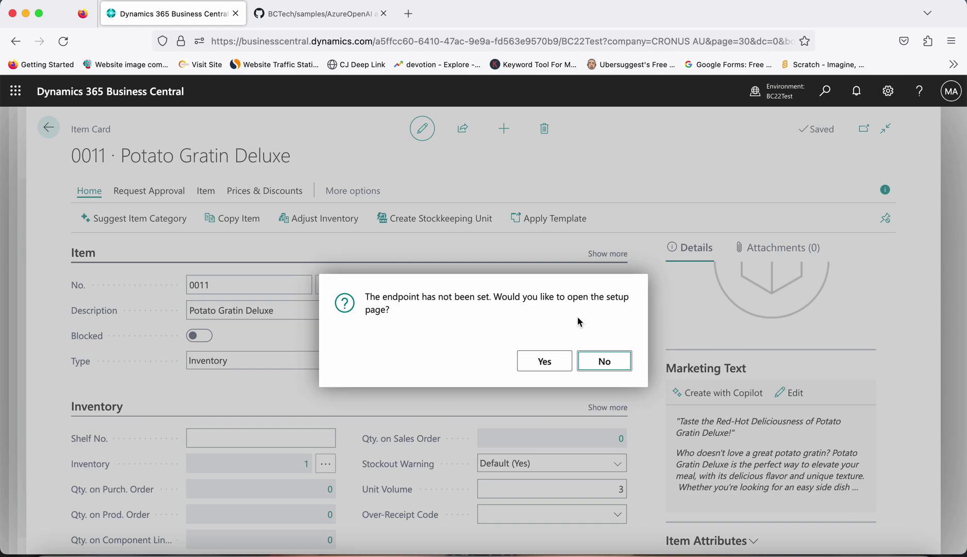
left_click(545, 362)
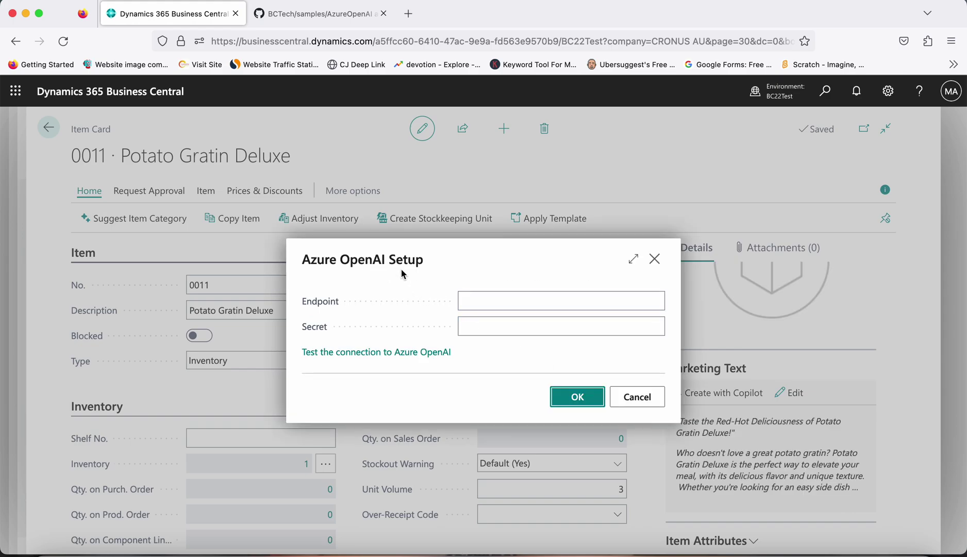
View AzureOpenAiSetup.Page.al in Visual Studio Code, return to Firefox and look over the Endpoint and Secret fields in the Azure OpenAI Setup dialog.
left_click(787, 552)
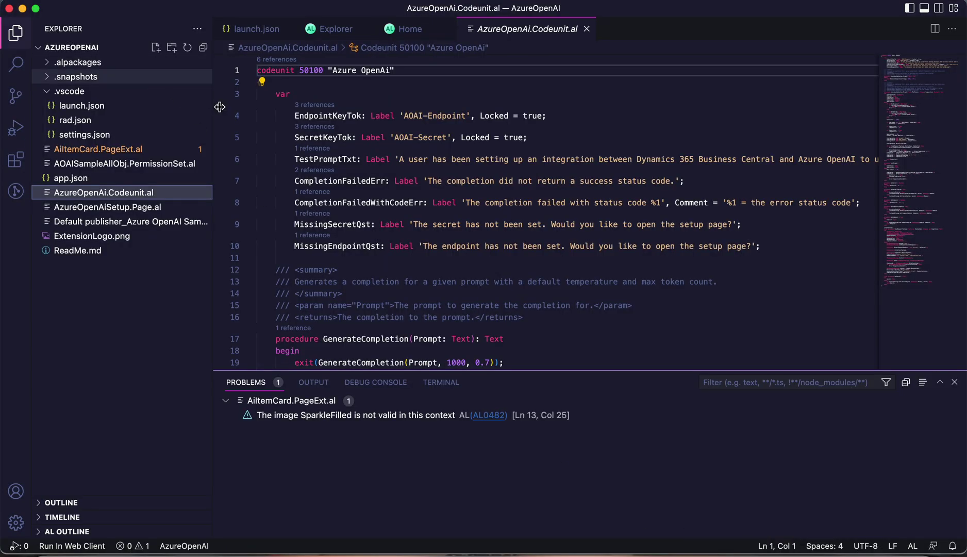
left_click(154, 208)
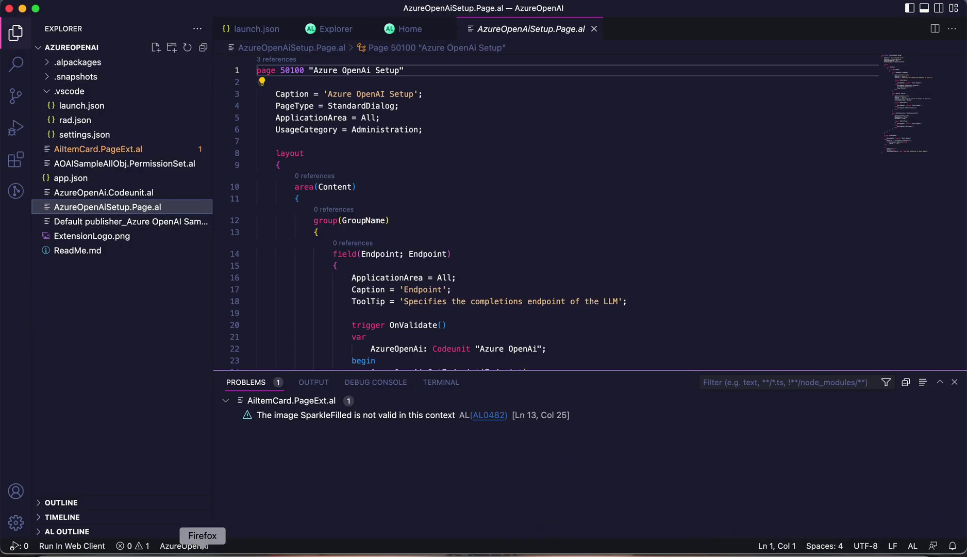
left_click(203, 547)
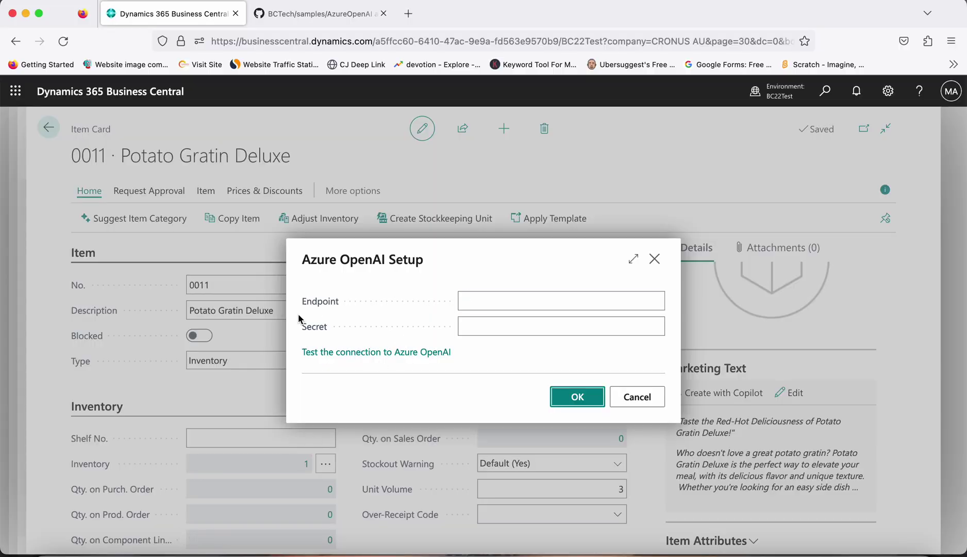
left_click(555, 324)
left_click(534, 306)
left_click(522, 349)
Switch to Safari, open the Azure portal and continue with the signed-in personal Microsoft account.
left_click(128, 551)
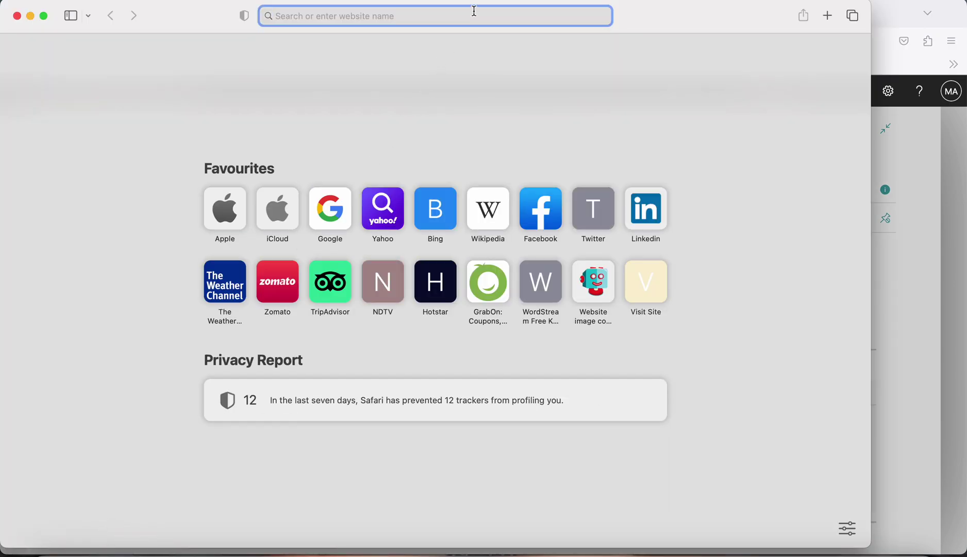
type("po")
key("Return")
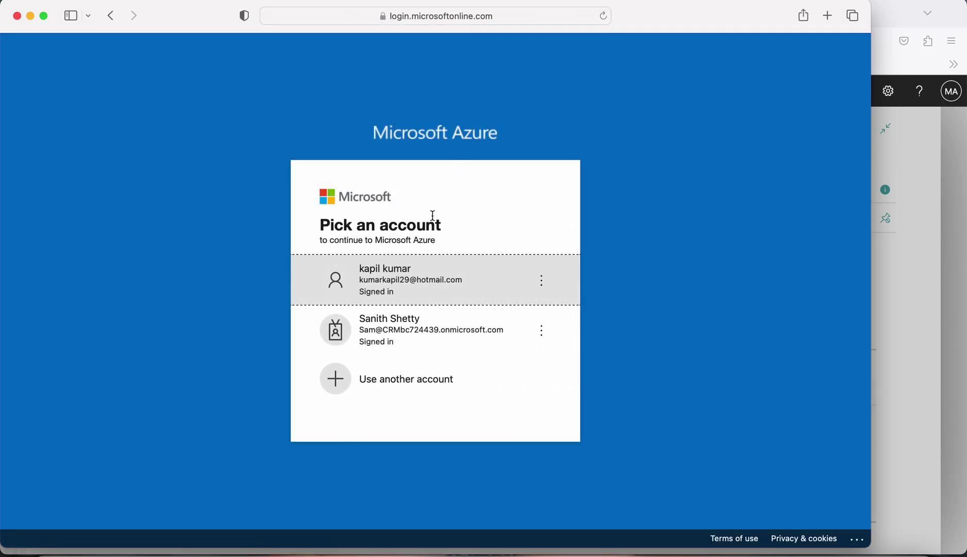
left_click(411, 303)
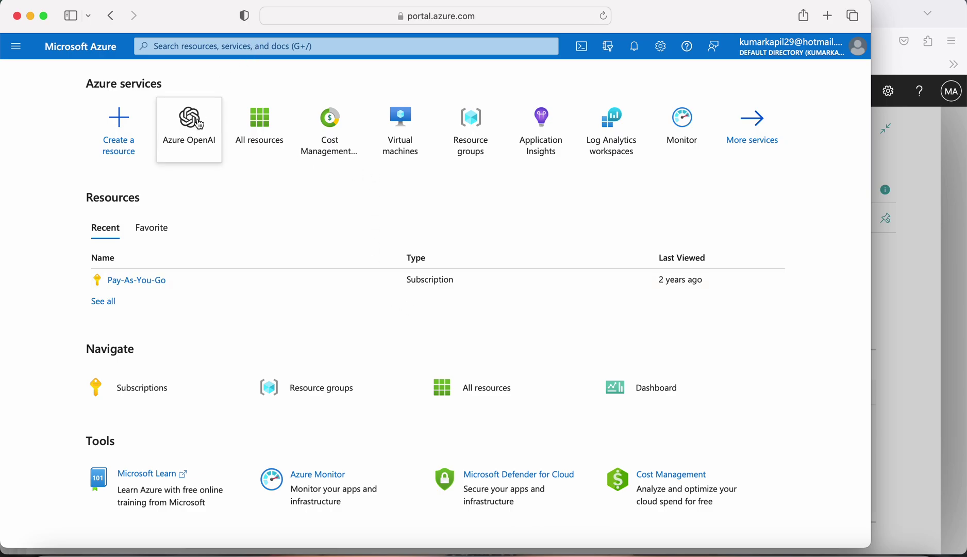
Search the Azure portal for "azure open AI" and open the Azure OpenAI service.
left_click(250, 49)
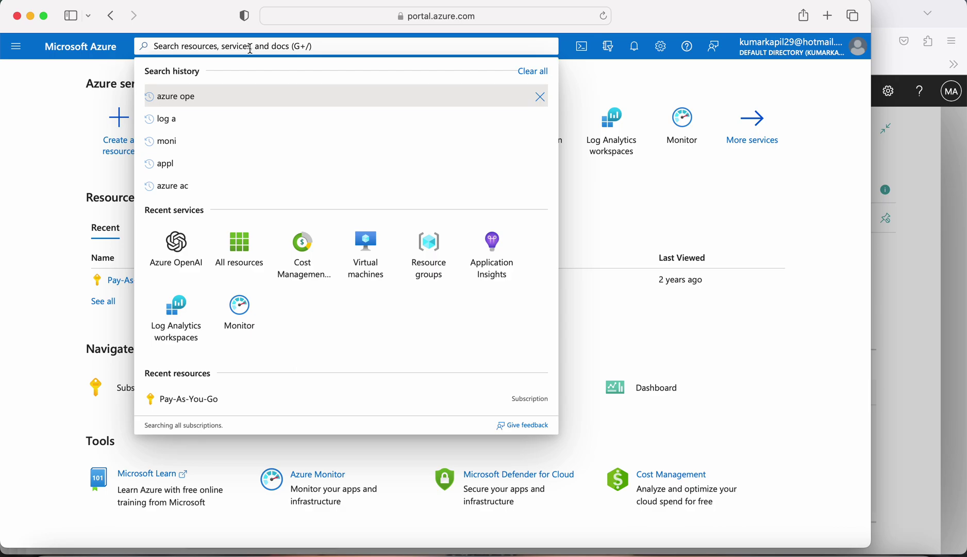
type("azure")
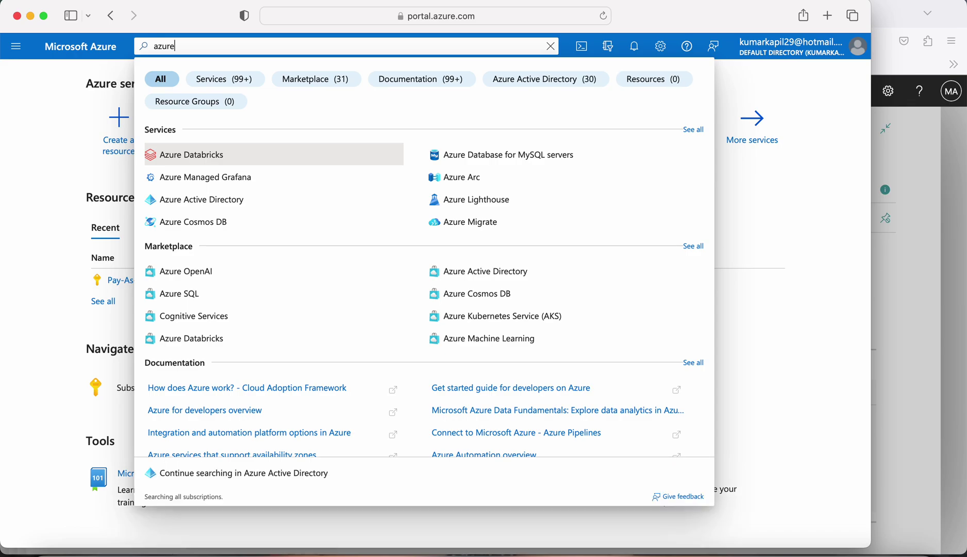
type(" open")
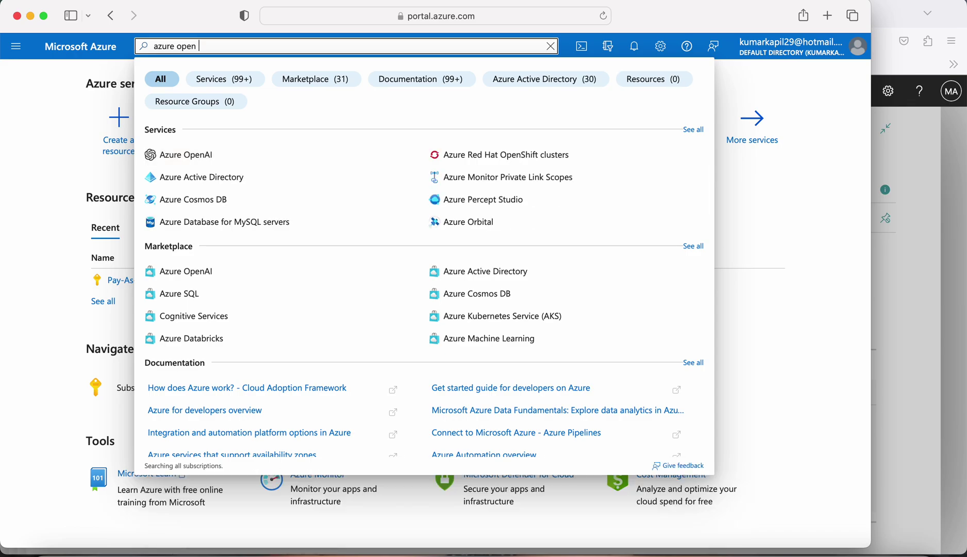
type(" AI")
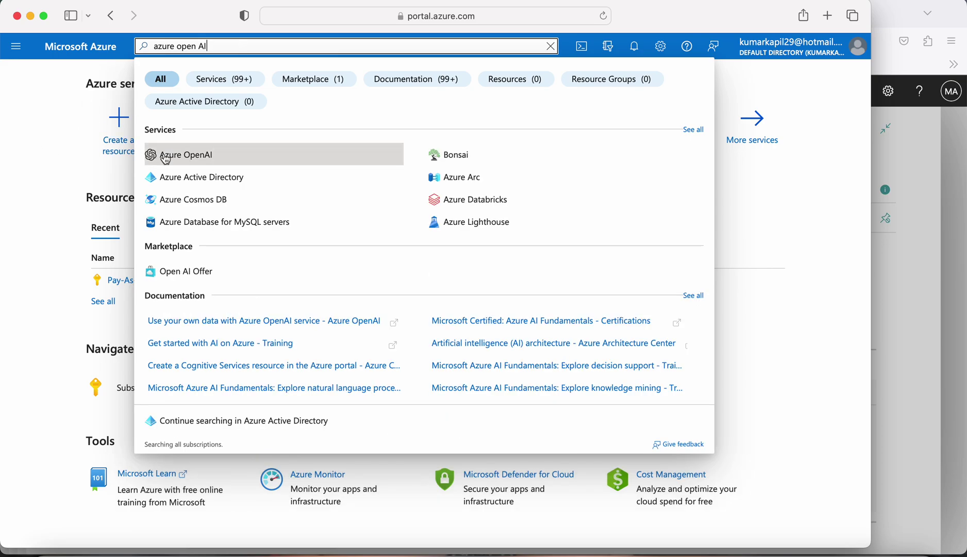
left_click(201, 160)
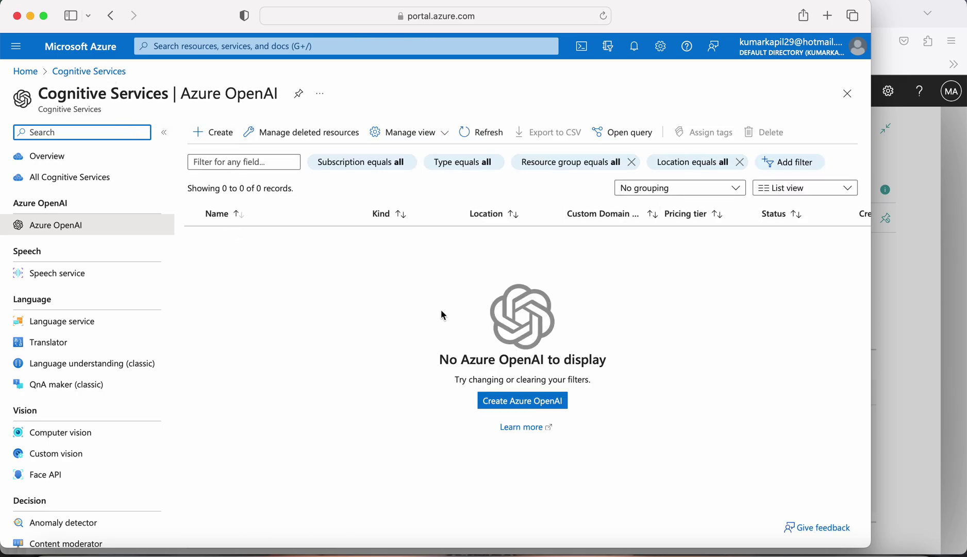
Start creating an Azure OpenAI resource under the Pay-As-You-Go subscription with a new resource group named D365BCOpenAI.
left_click(531, 403)
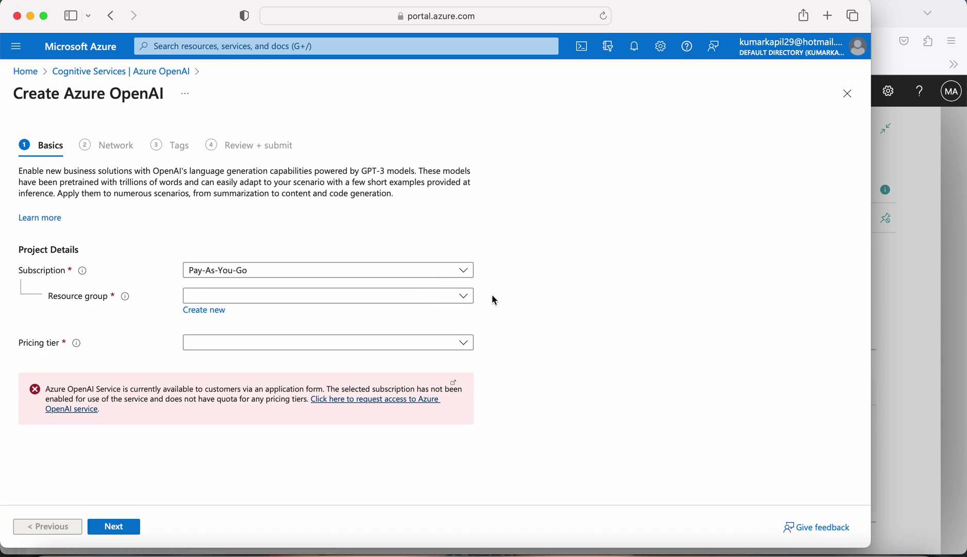
left_click(464, 295)
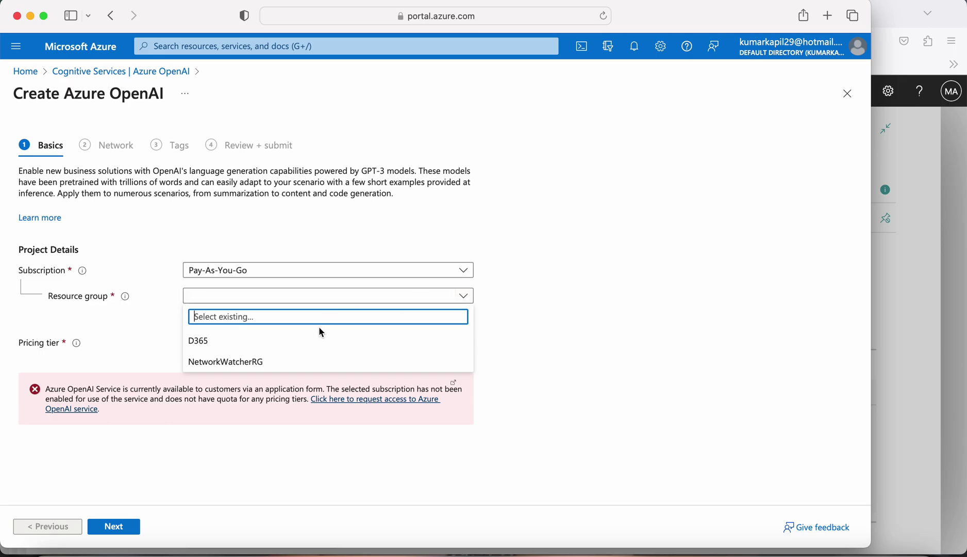
left_click(534, 336)
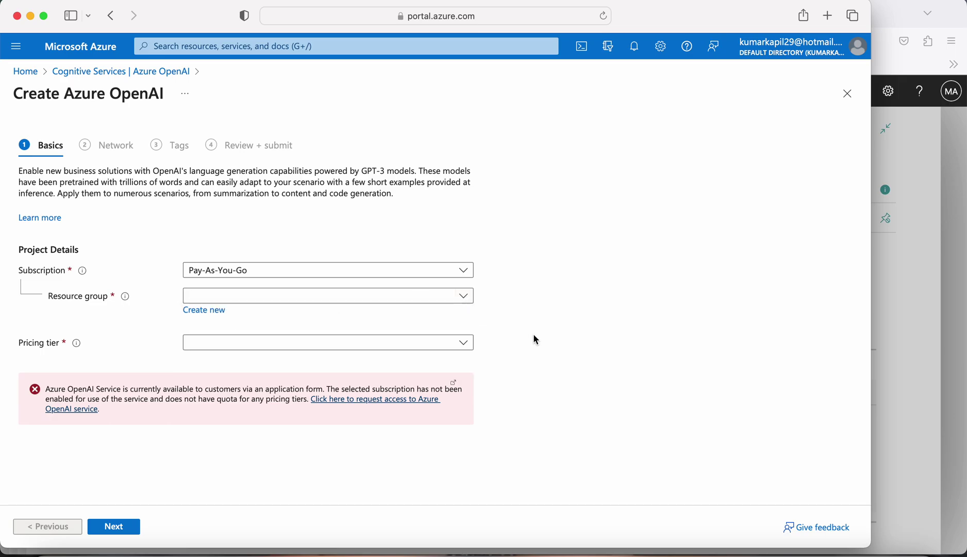
left_click(192, 311)
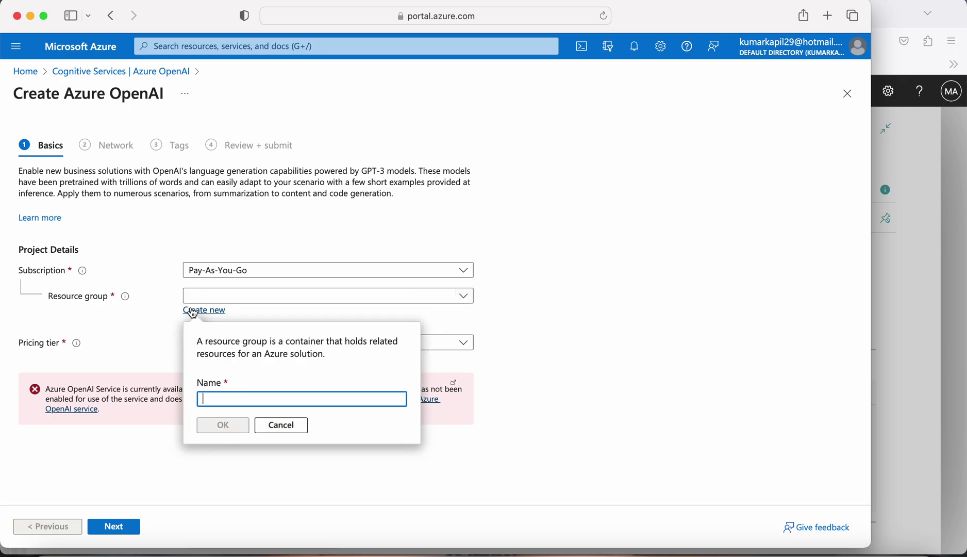
type("D")
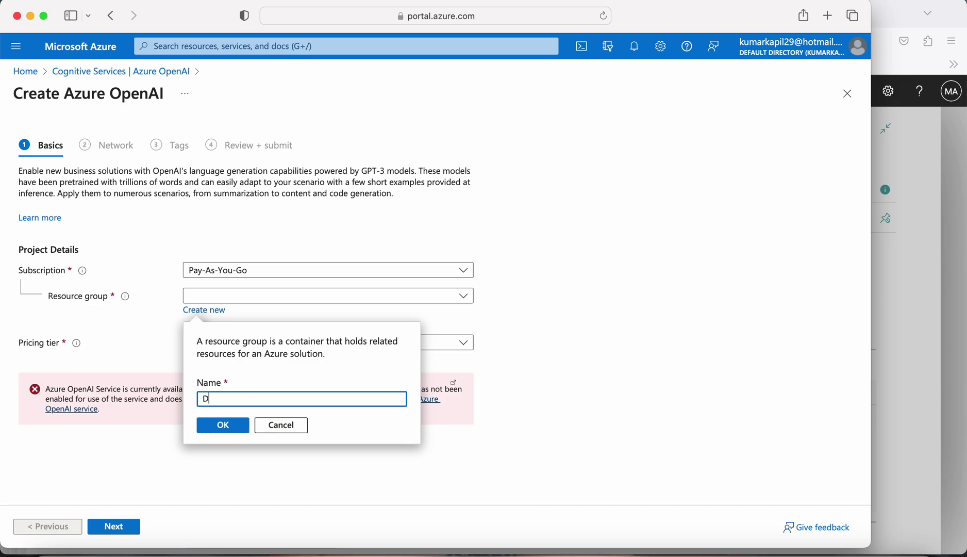
type("365BC")
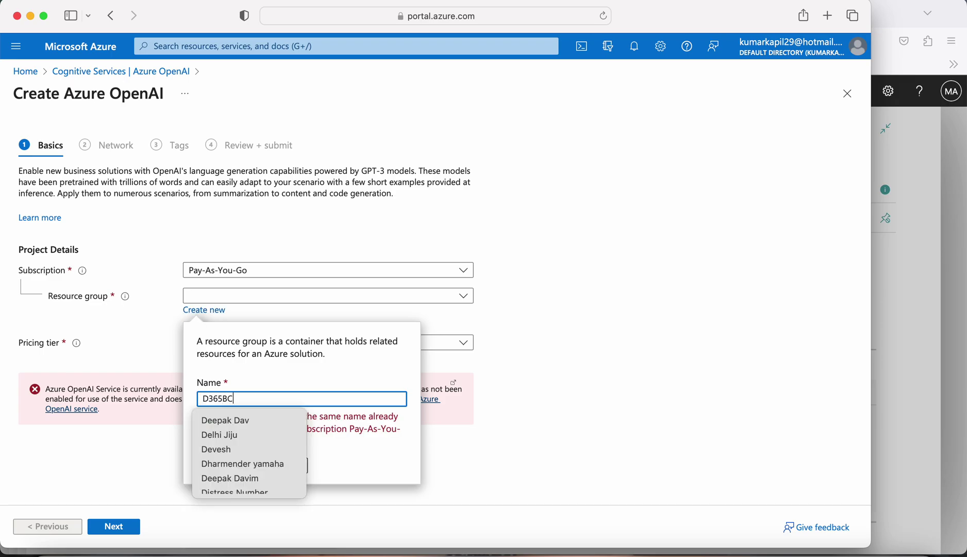
type("OpenA")
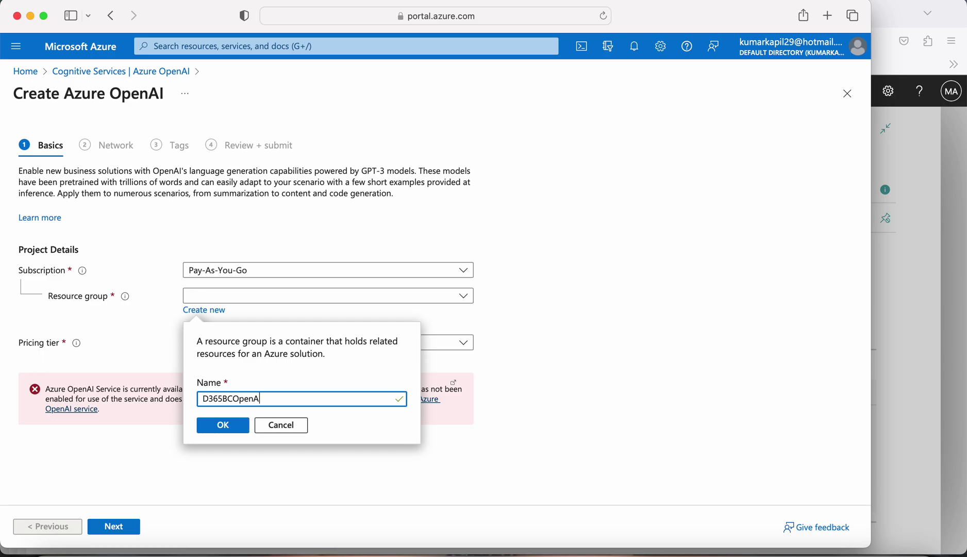
type("I")
left_click(217, 430)
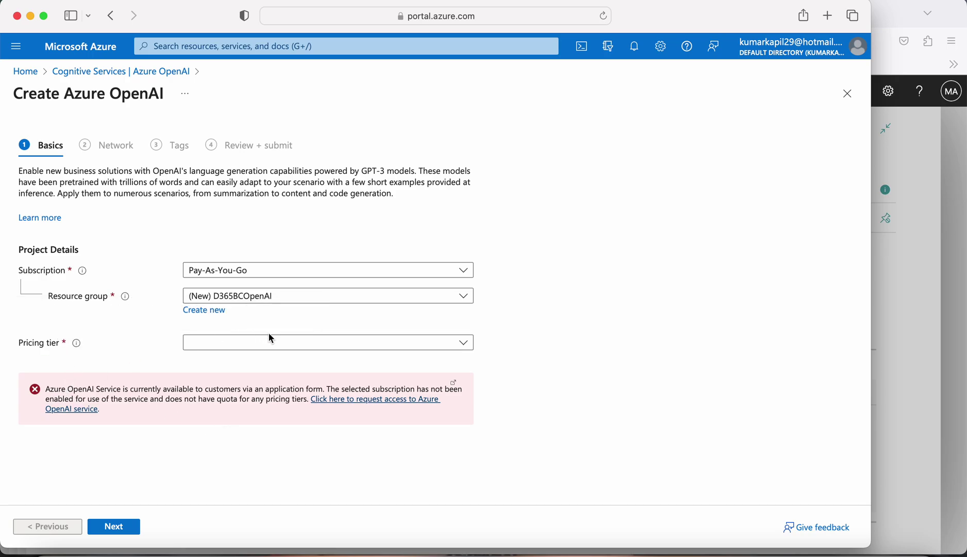
Check the available pricing tiers and subscriptions for the new Azure OpenAI resource.
left_click(330, 342)
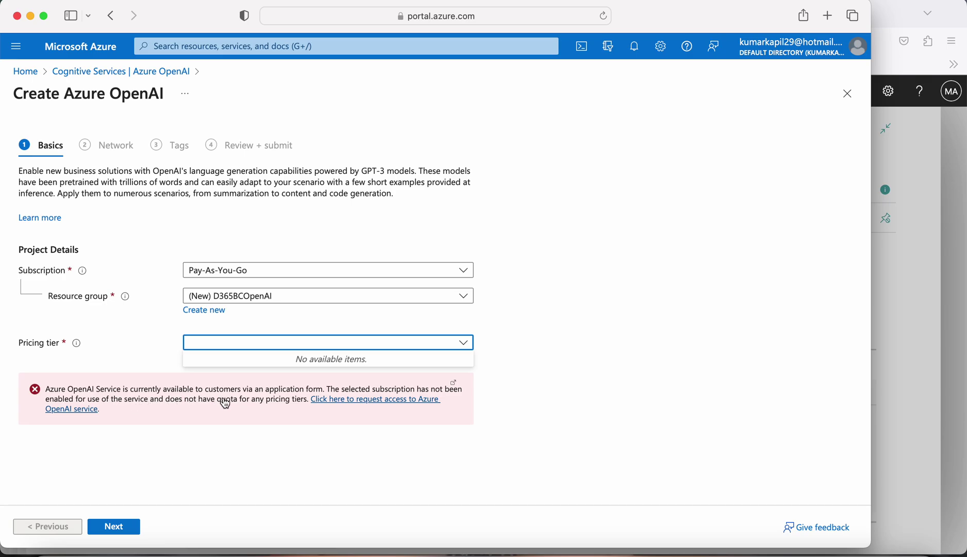
left_click(378, 271)
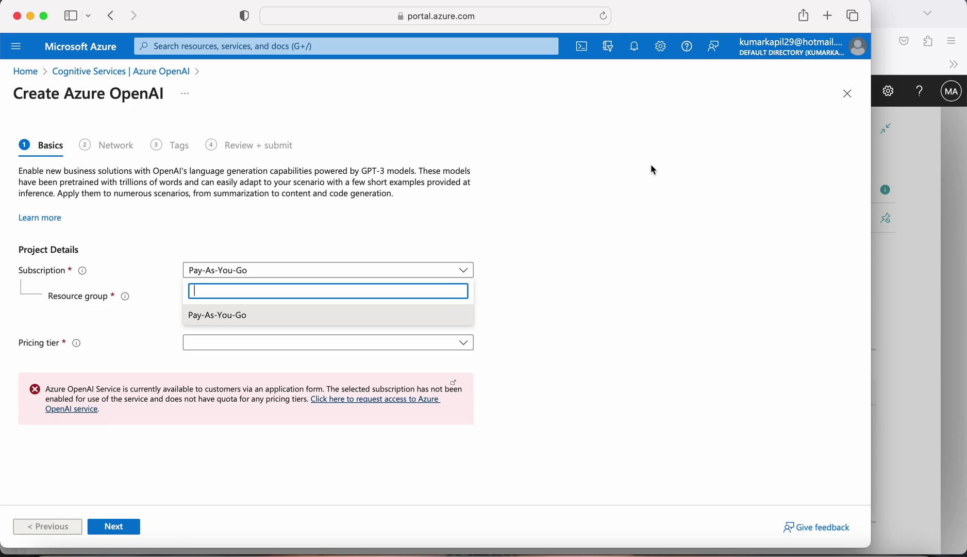
left_click(565, 269)
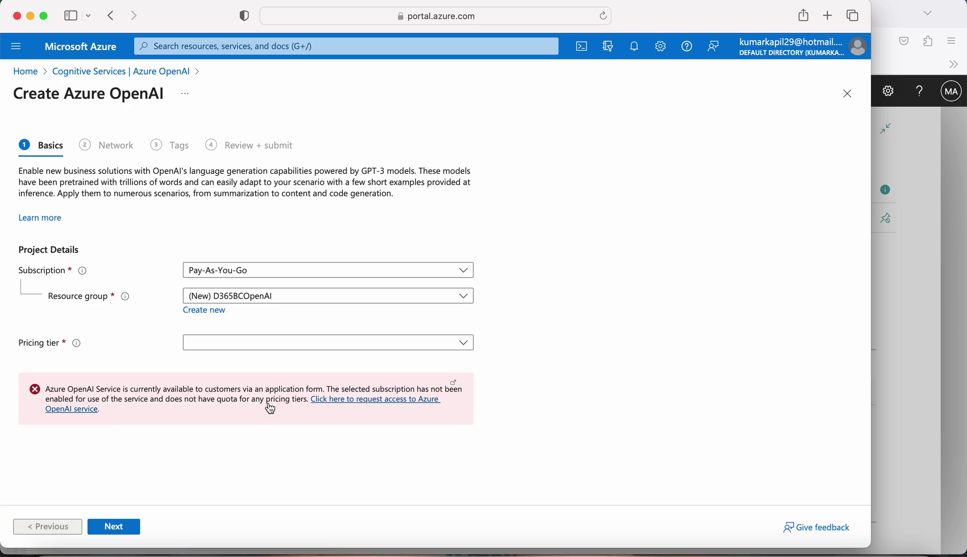
Open the Request Access to Azure OpenAI Service form and examine its questions on applicant, subscription ID and company details.
left_click(338, 407)
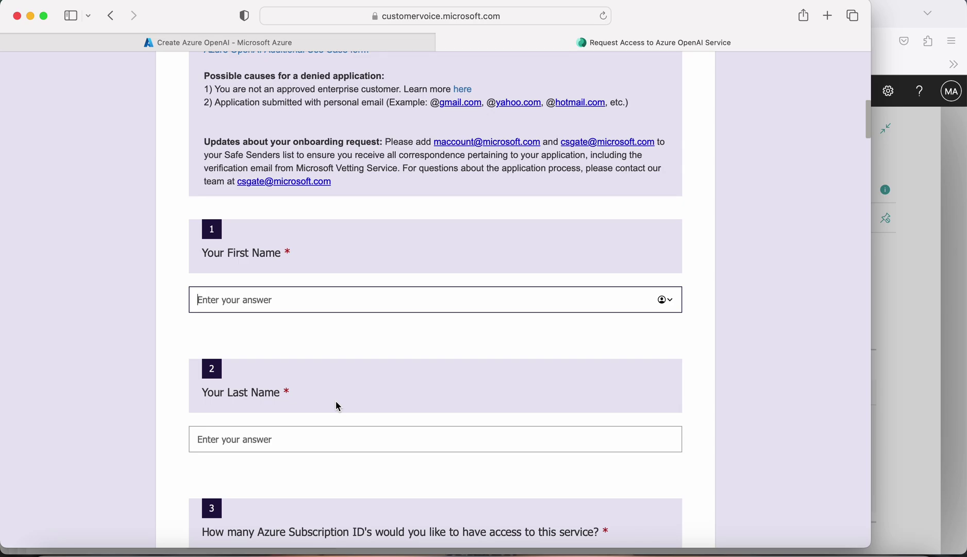
scroll(337, 407, "down", 10)
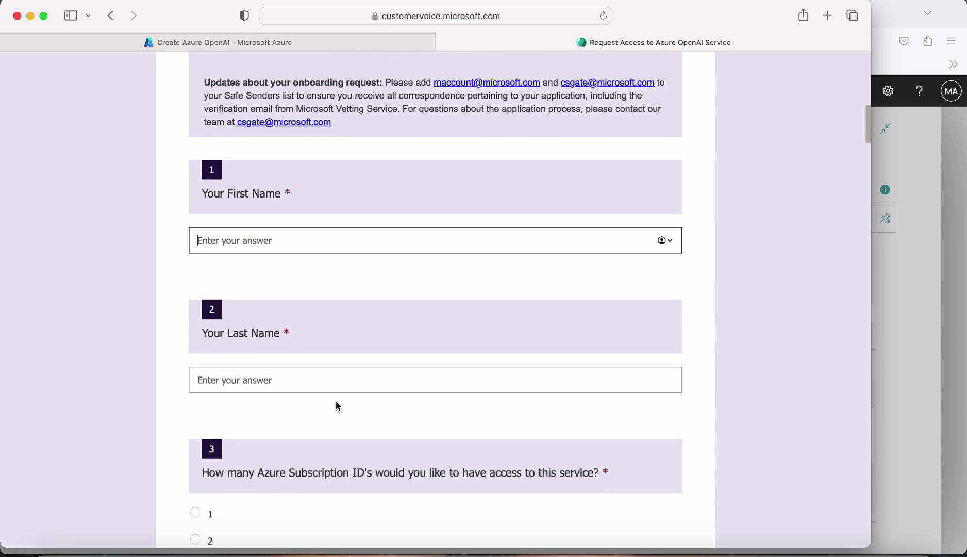
scroll(338, 406, "down", 3)
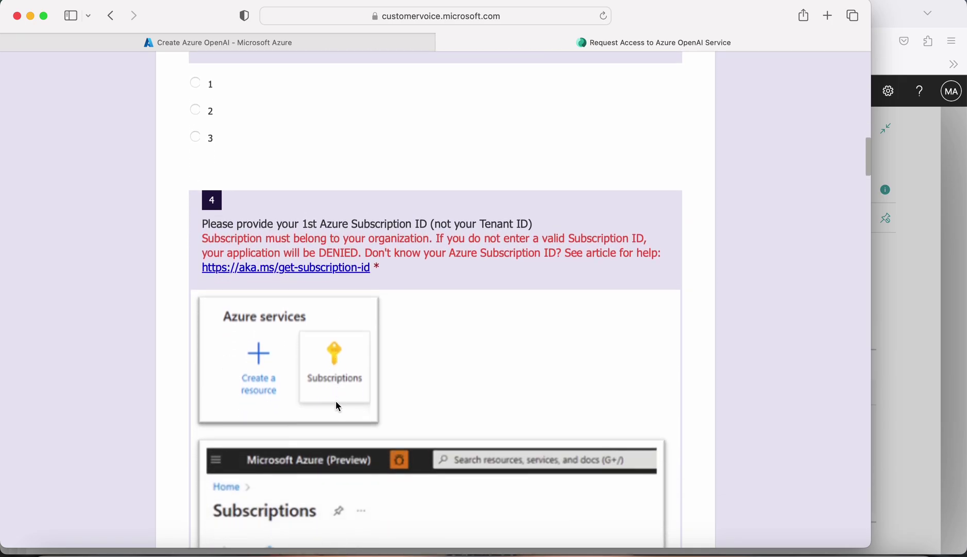
scroll(337, 407, "down", 15)
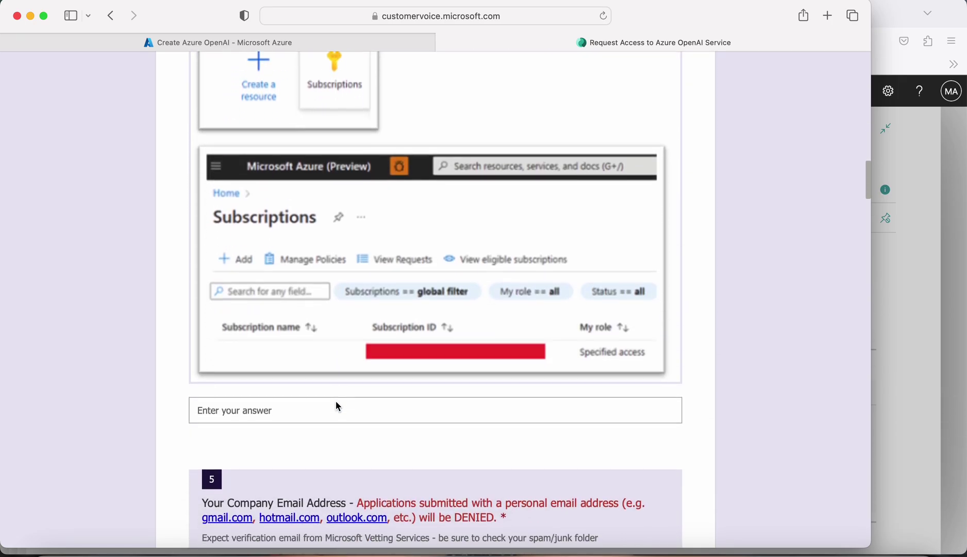
scroll(338, 407, "down", 1)
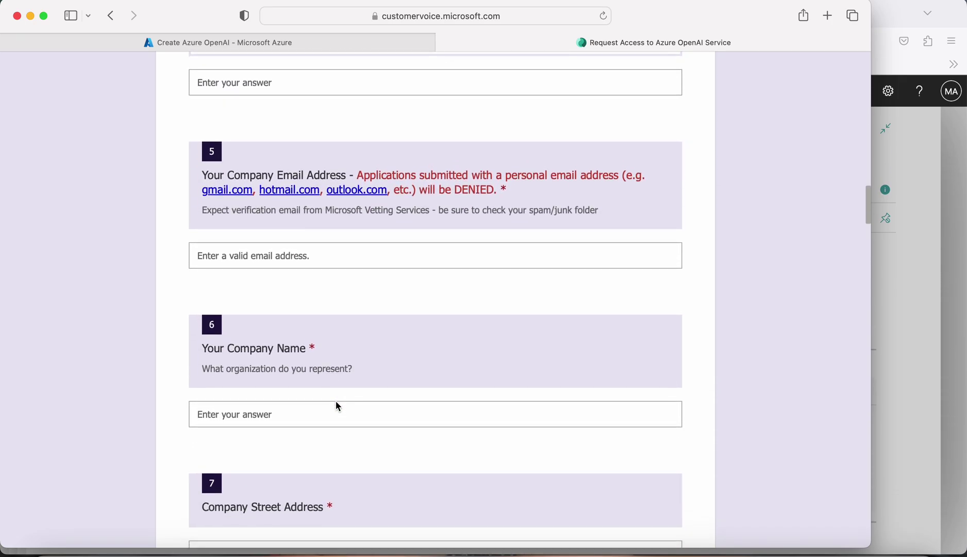
scroll(338, 407, "down", 2)
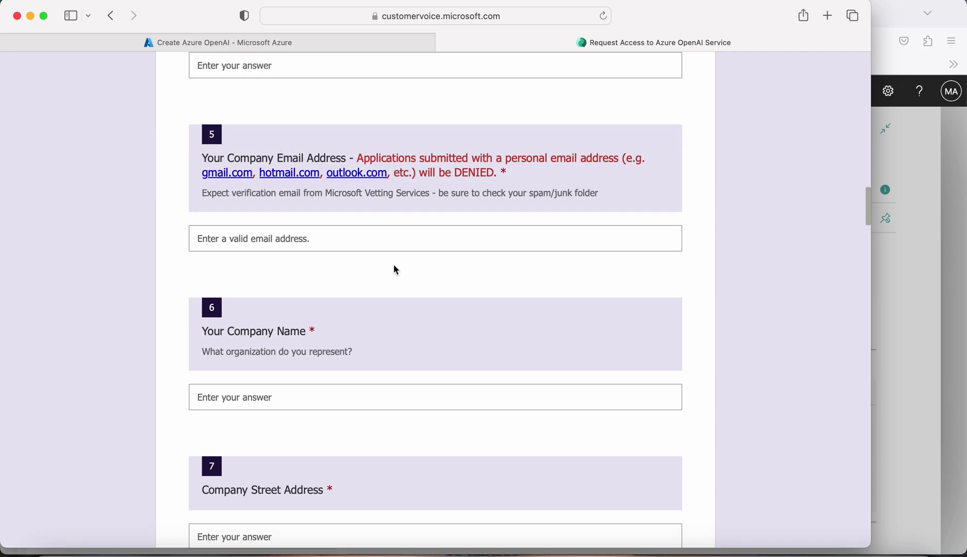
scroll(395, 269, "down", 10)
scroll(396, 270, "down", 6)
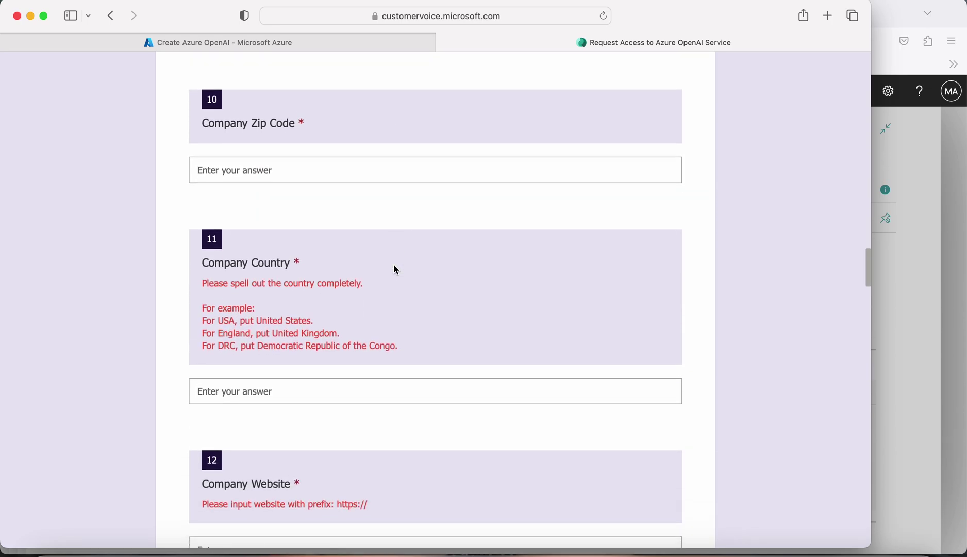
Review the Azure OpenAI access request form from the applicant name through company details, regions, requested service features and legal terms.
scroll(396, 269, "up", 14)
scroll(396, 269, "up", 20)
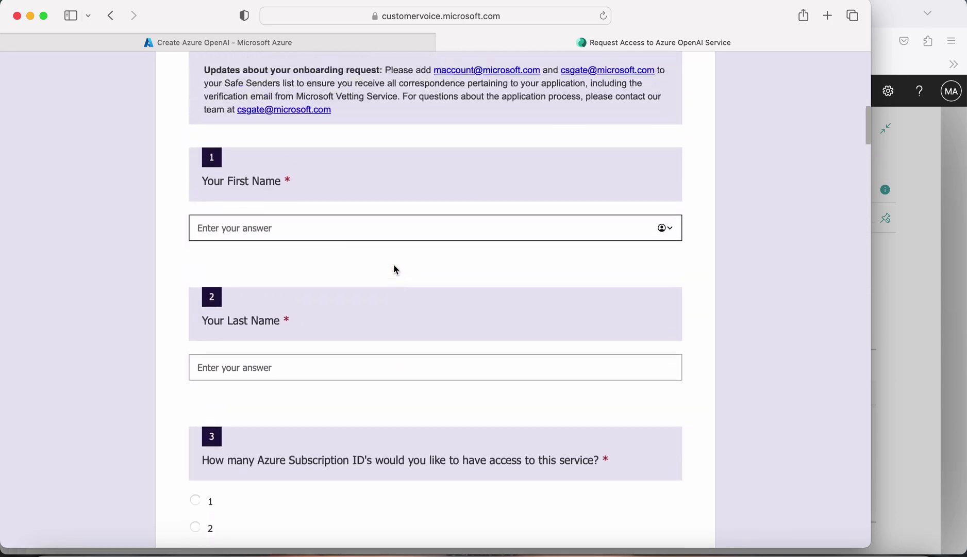
scroll(395, 270, "down", 12)
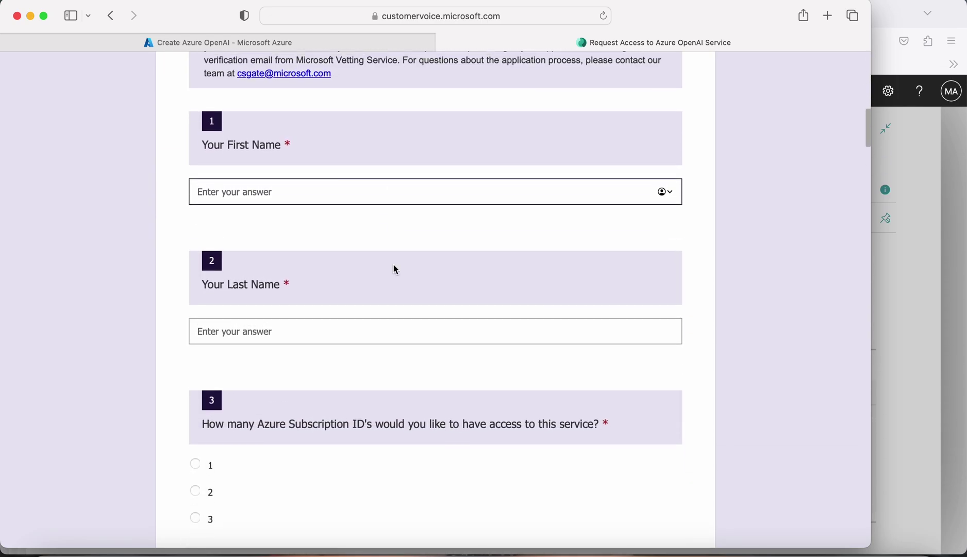
scroll(394, 267, "up", 4)
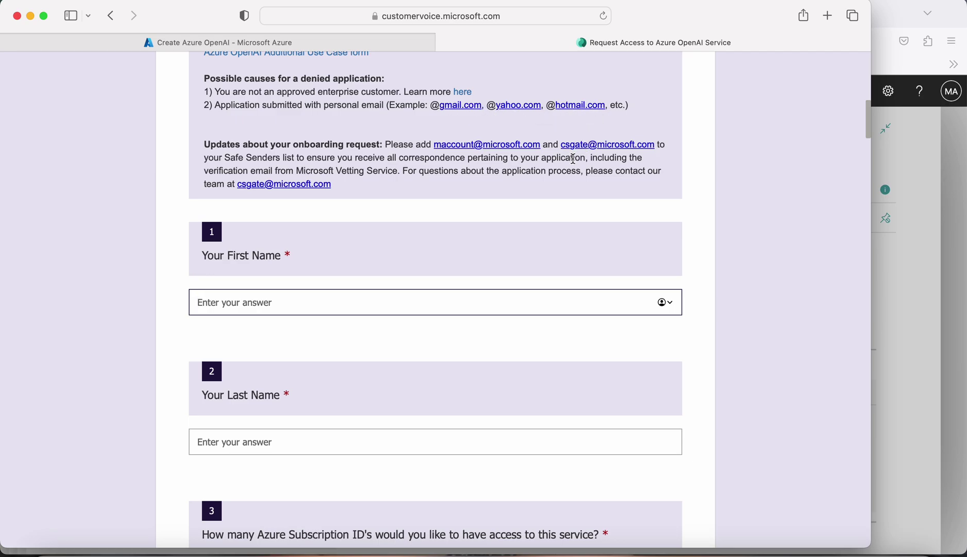
scroll(484, 255, "down", 15)
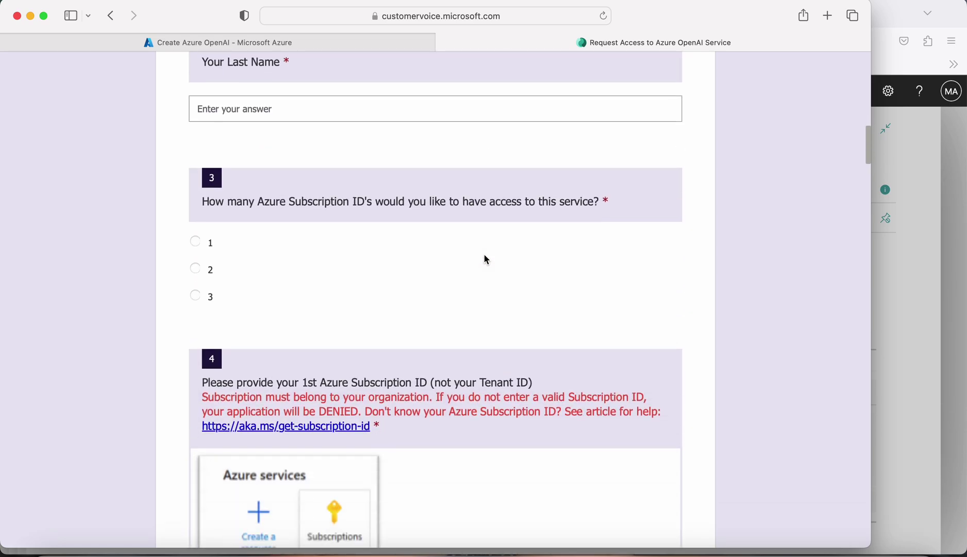
scroll(486, 258, "down", 10)
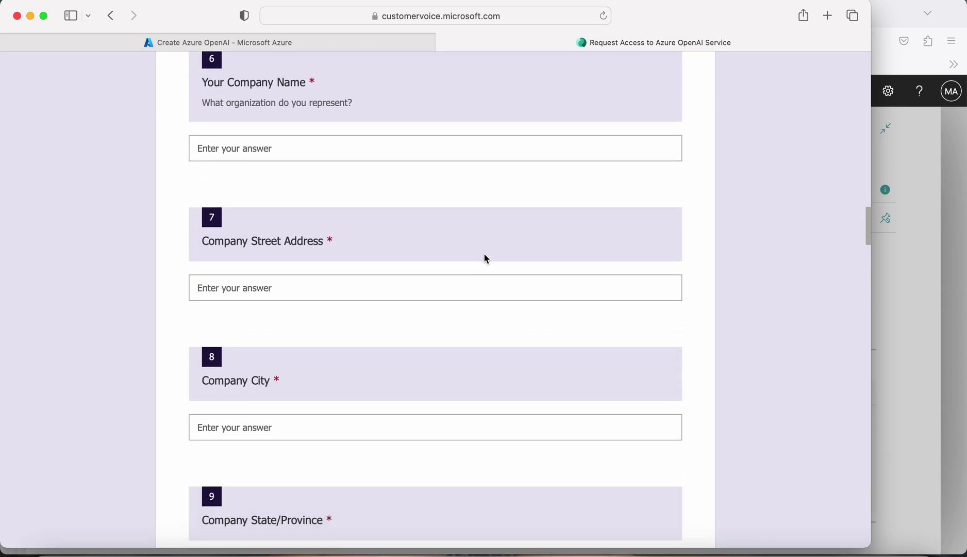
scroll(486, 257, "down", 12)
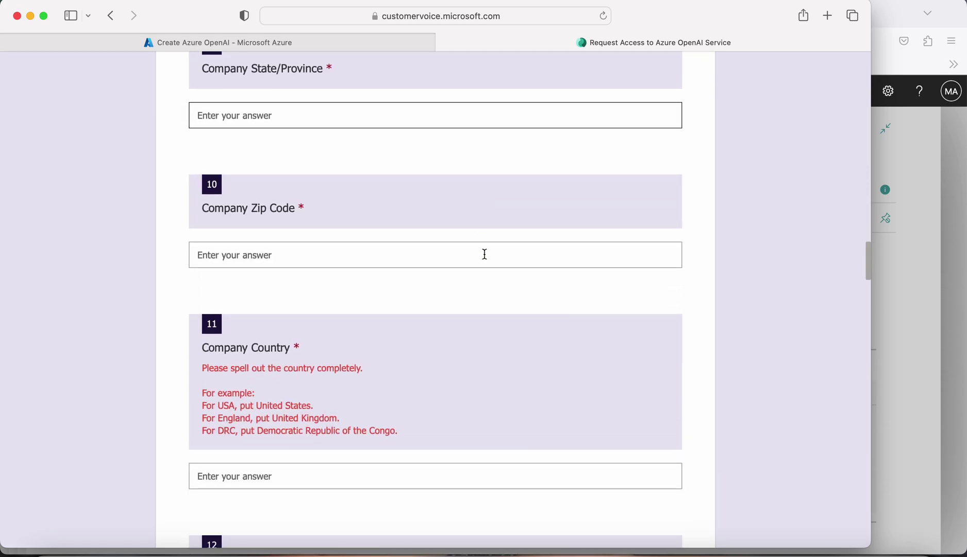
scroll(487, 259, "down", 18)
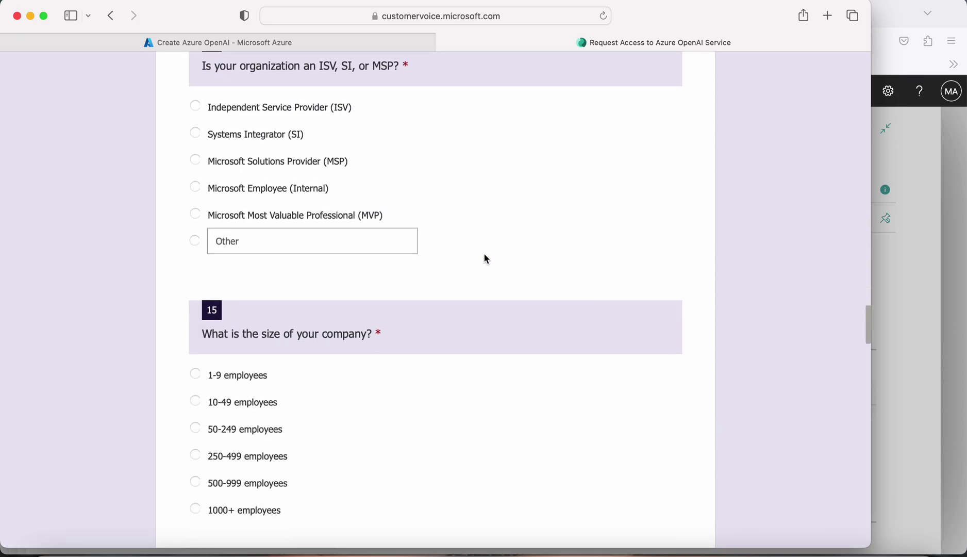
scroll(486, 259, "down", 20)
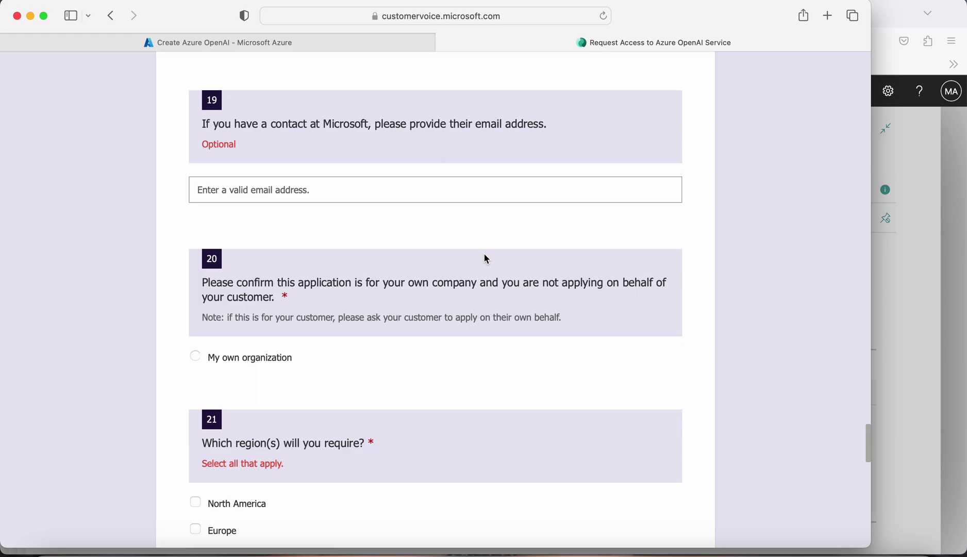
scroll(487, 259, "down", 16)
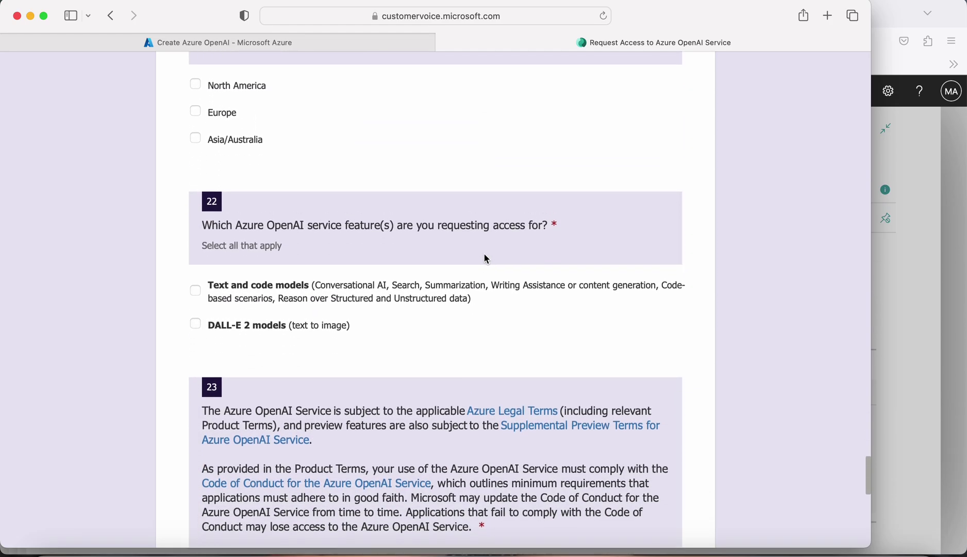
Go back to the start of the request form and recheck the name and Azure Subscription ID questions.
scroll(486, 259, "up", 20)
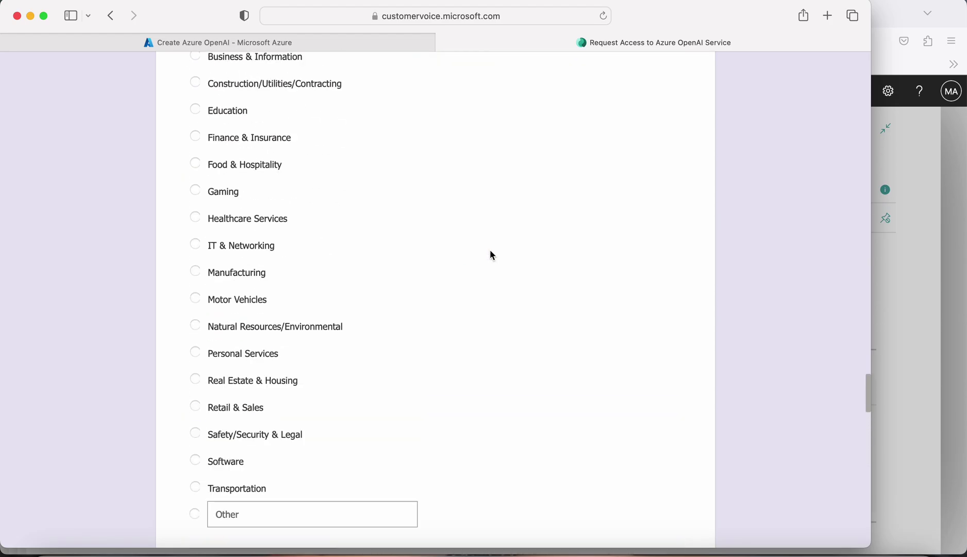
scroll(493, 255, "up", 20)
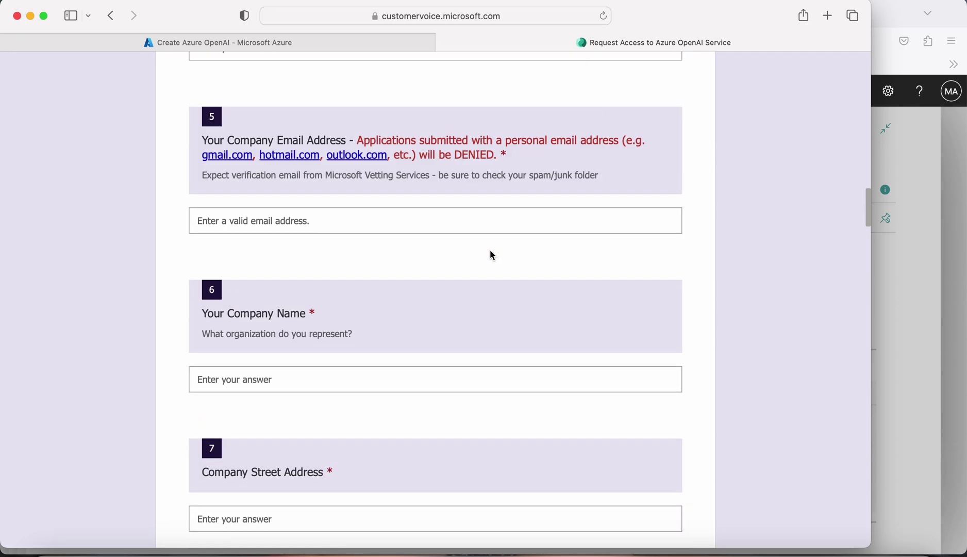
scroll(492, 255, "up", 20)
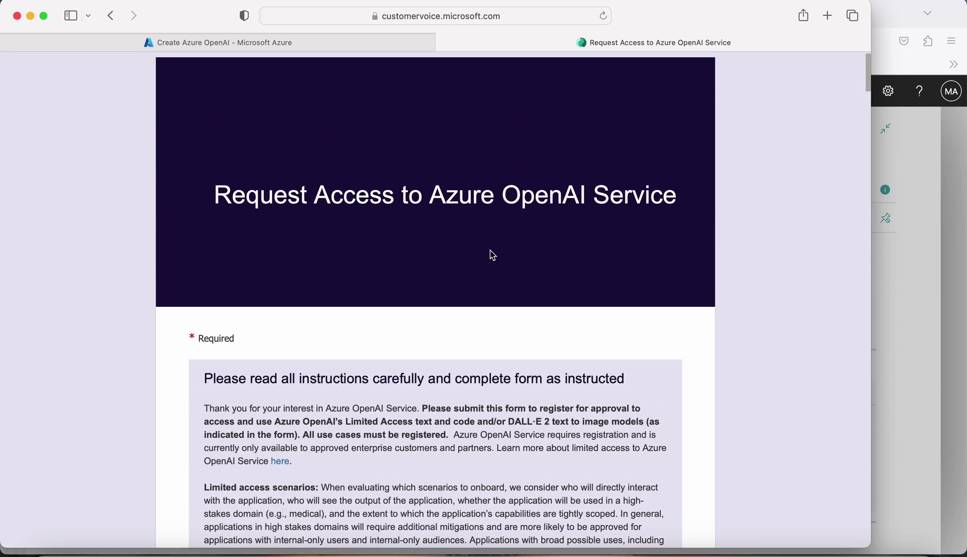
scroll(493, 255, "down", 20)
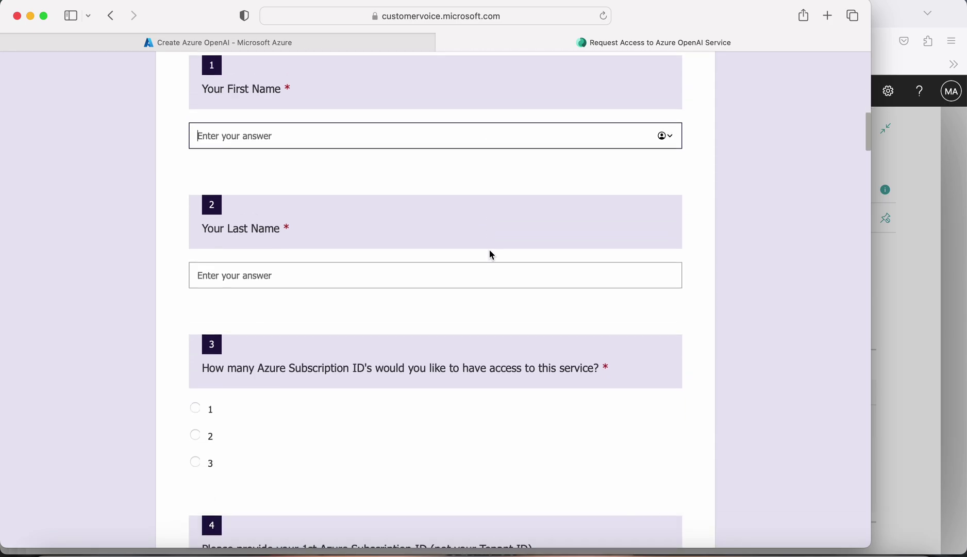
left_click(470, 166)
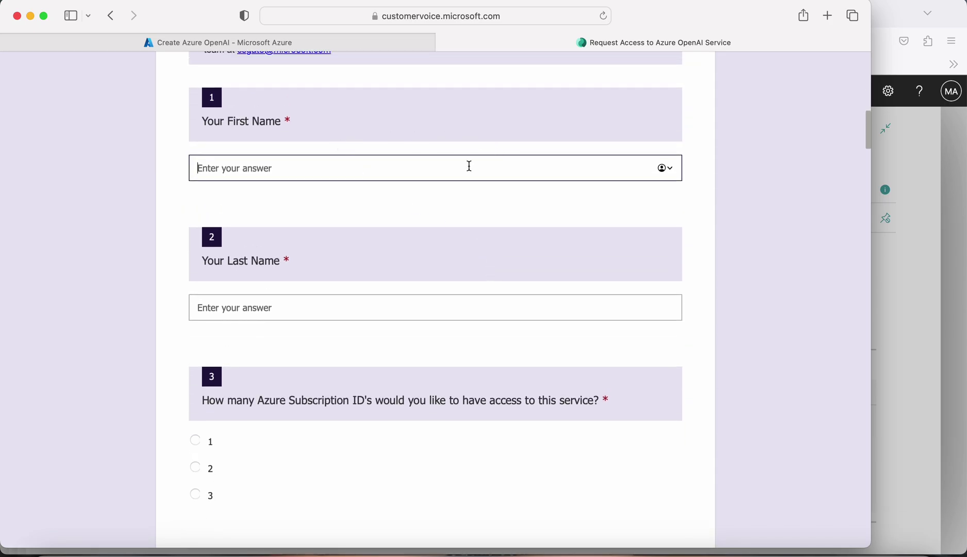
scroll(432, 385, "down", 10)
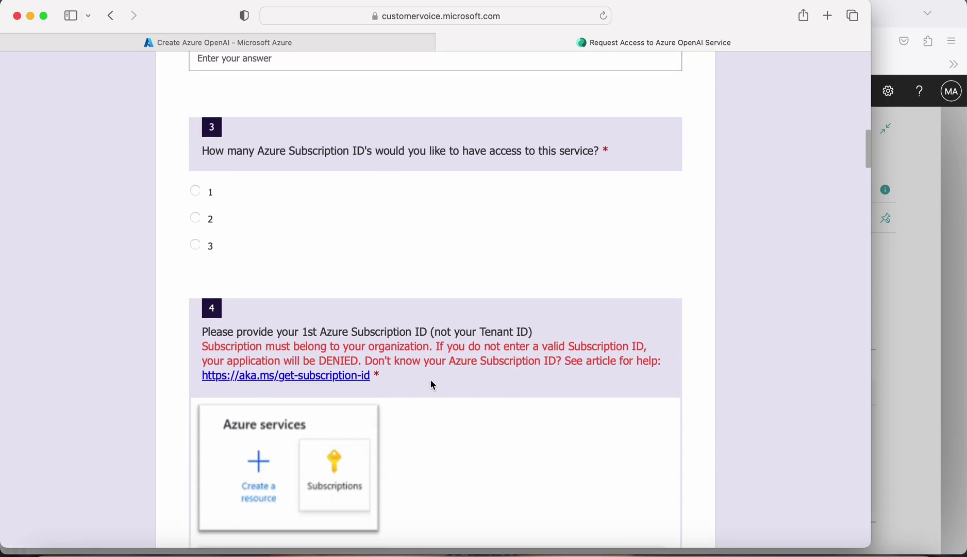
Leave the Create Azure OpenAI form for the resource list, and inspect the Endpoint and Secret fields of Azure OpenAI Setup in Business Central.
left_click(310, 44)
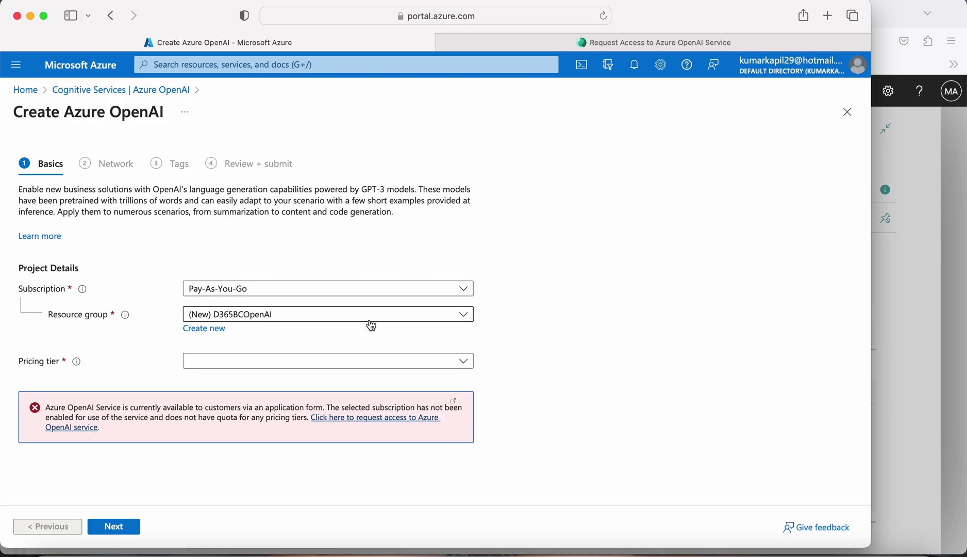
left_click(110, 91)
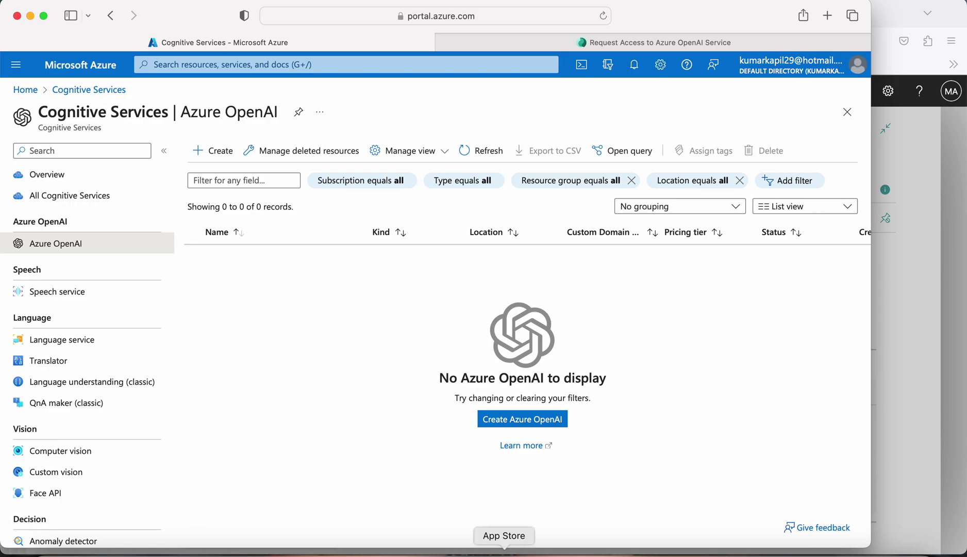
left_click(201, 548)
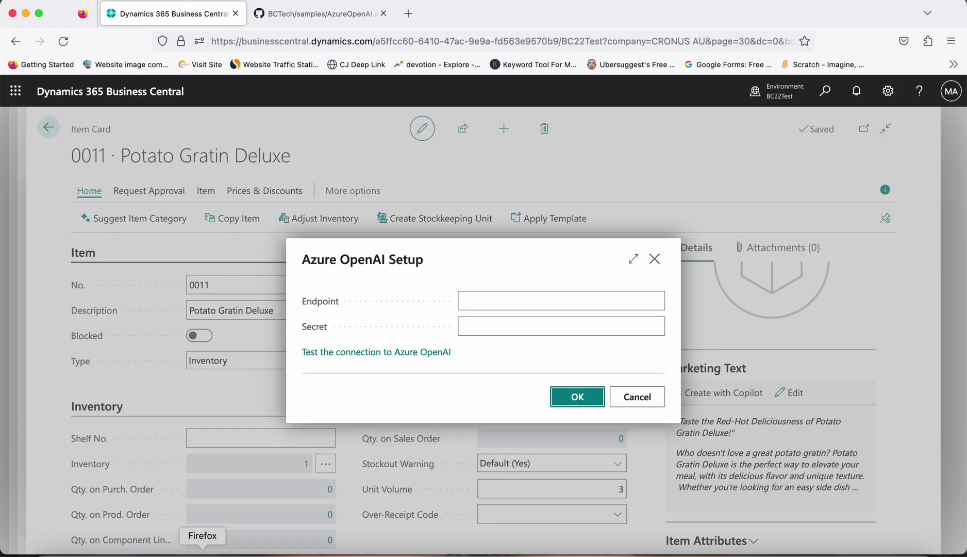
left_click(468, 294)
left_click(489, 331)
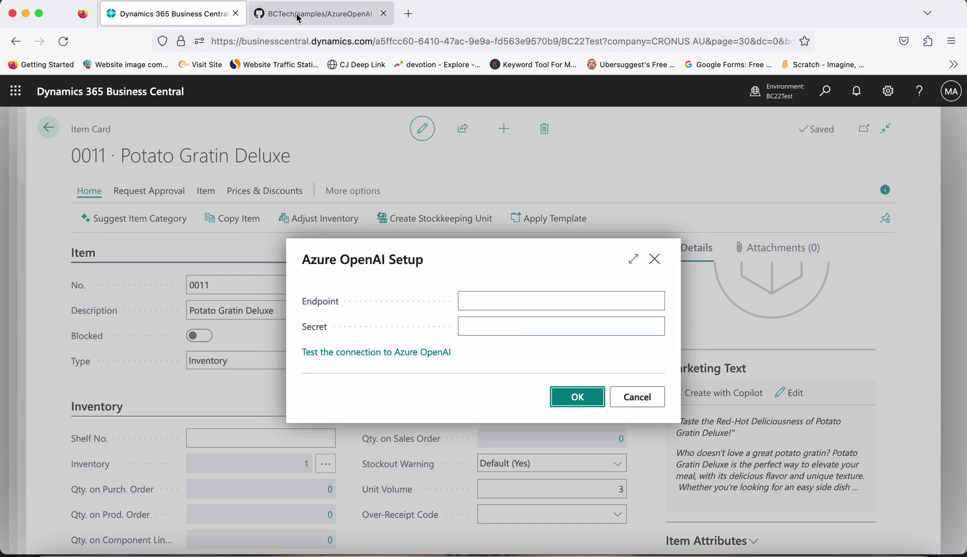
Examine the completions endpoint format in the BCTech AzureOpenAI ReadMe on GitHub and compare it with the Azure OpenAI resource list.
left_click(322, 13)
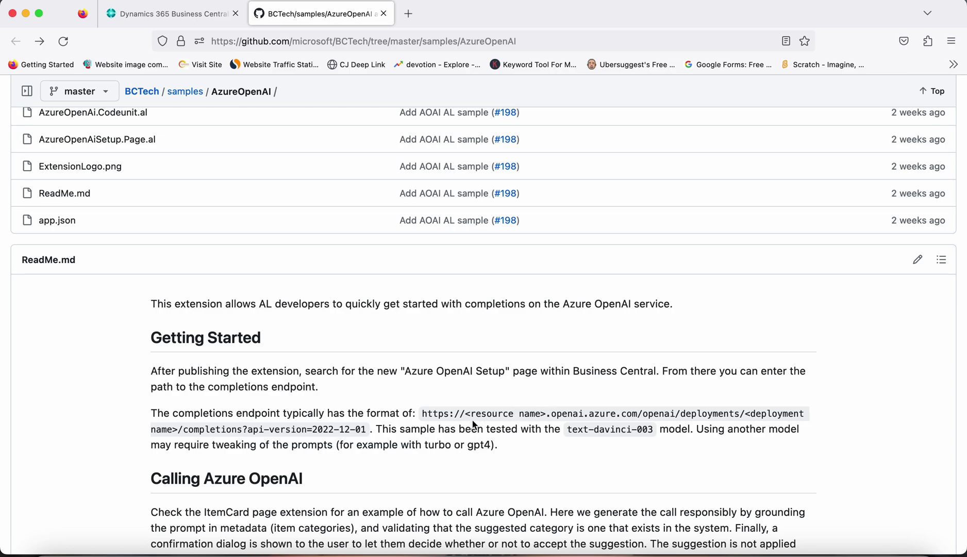
left_click_drag(470, 413, 536, 413)
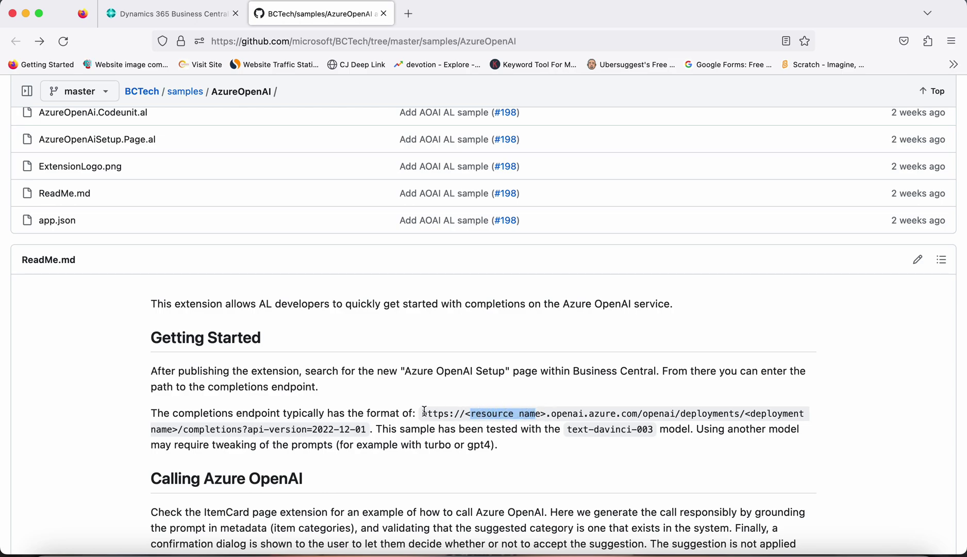
left_click_drag(423, 413, 617, 412)
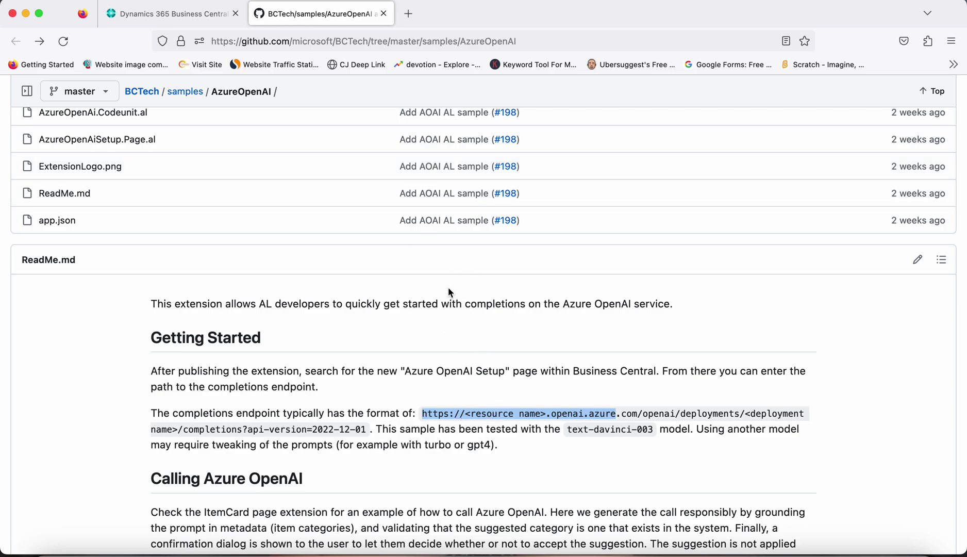
left_click(127, 551)
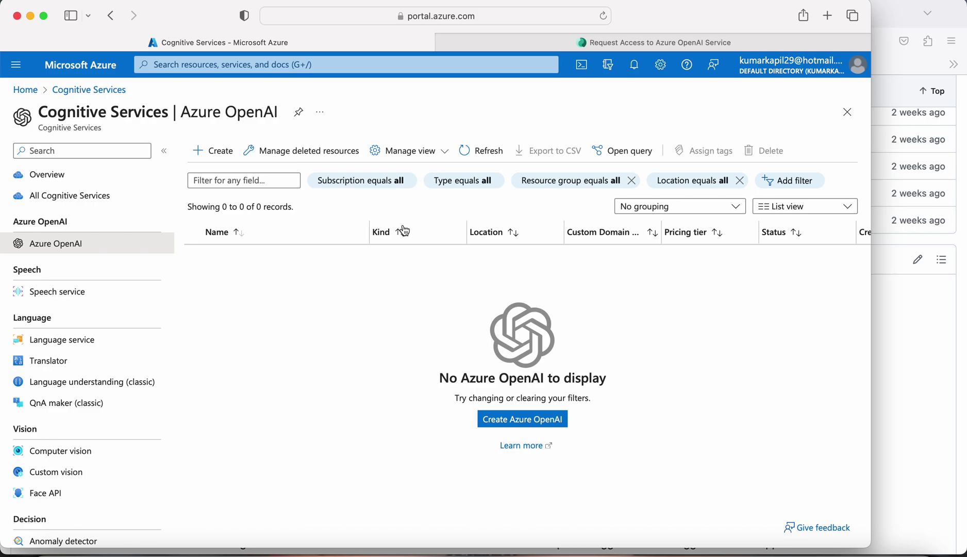
left_click(202, 551)
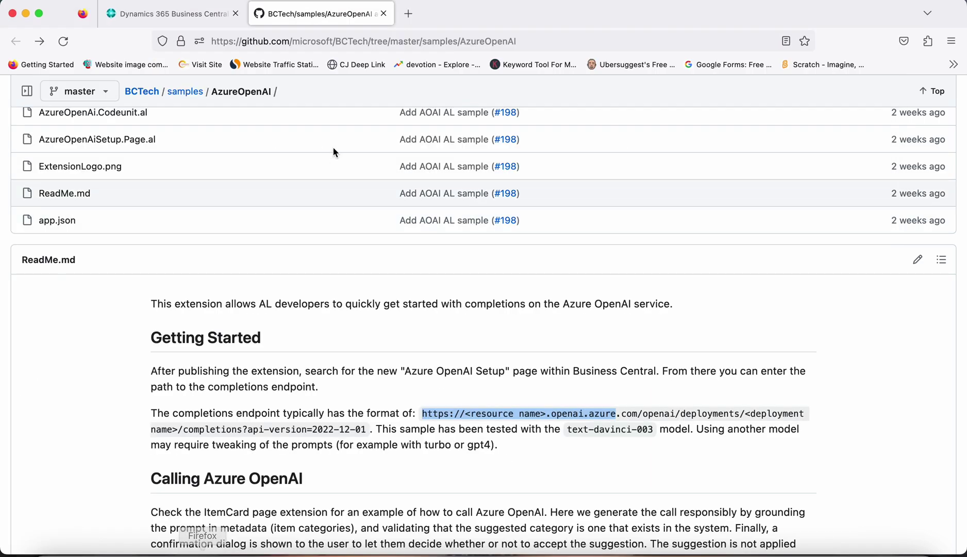
Return to Business Central and cancel the Azure OpenAI Setup dialog on the Potato Gratin Deluxe item card.
left_click(166, 13)
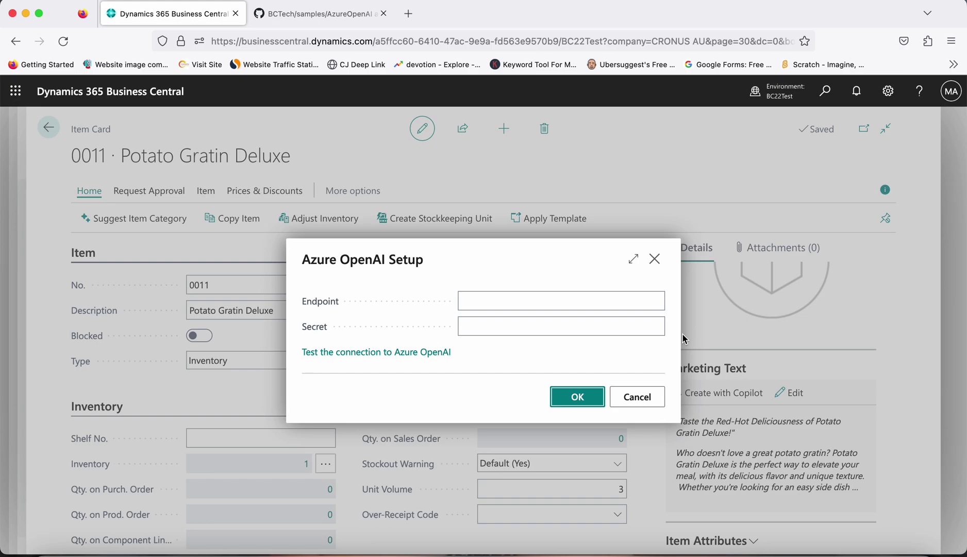
left_click(633, 396)
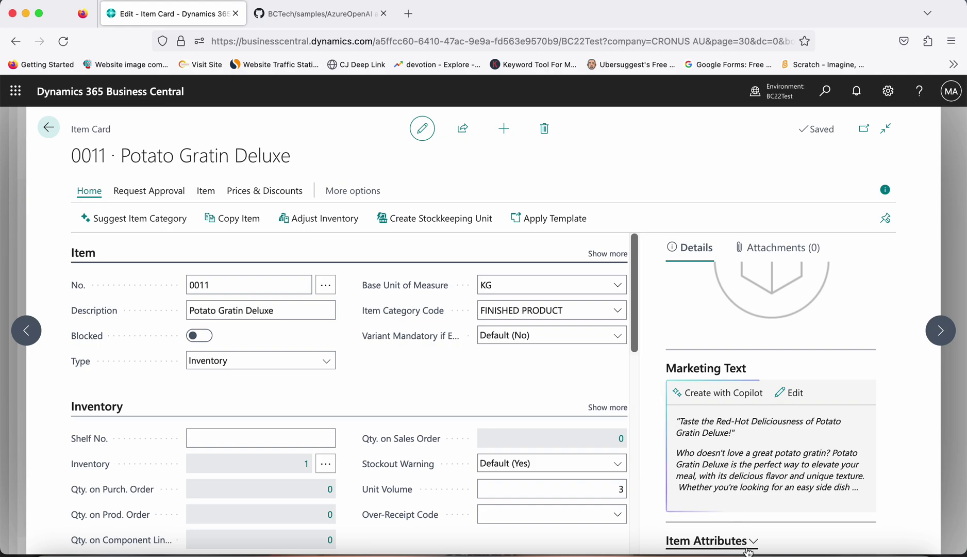
Switch to Visual Studio Code, search the extensions marketplace for "Github copilot" and open the GitHub Copilot extension's details.
left_click(784, 549)
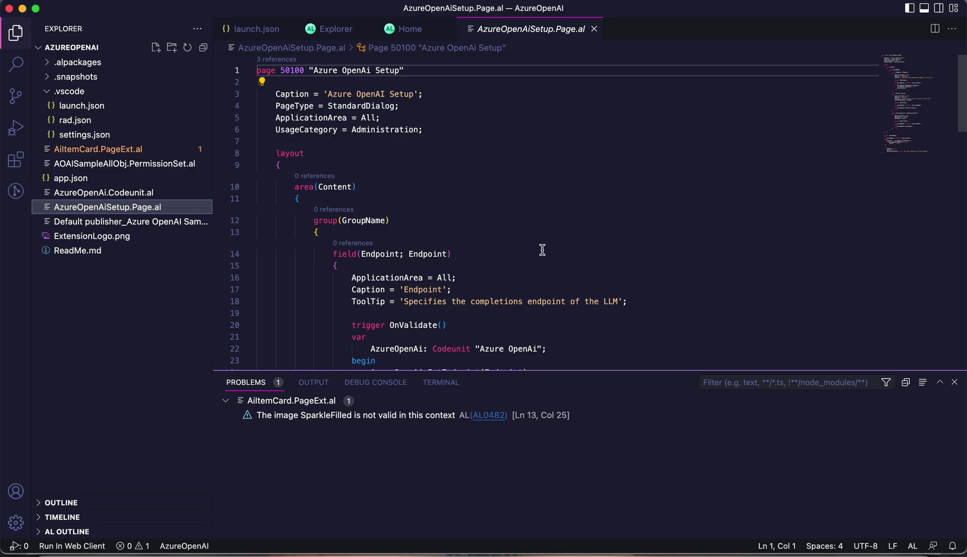
left_click(12, 168)
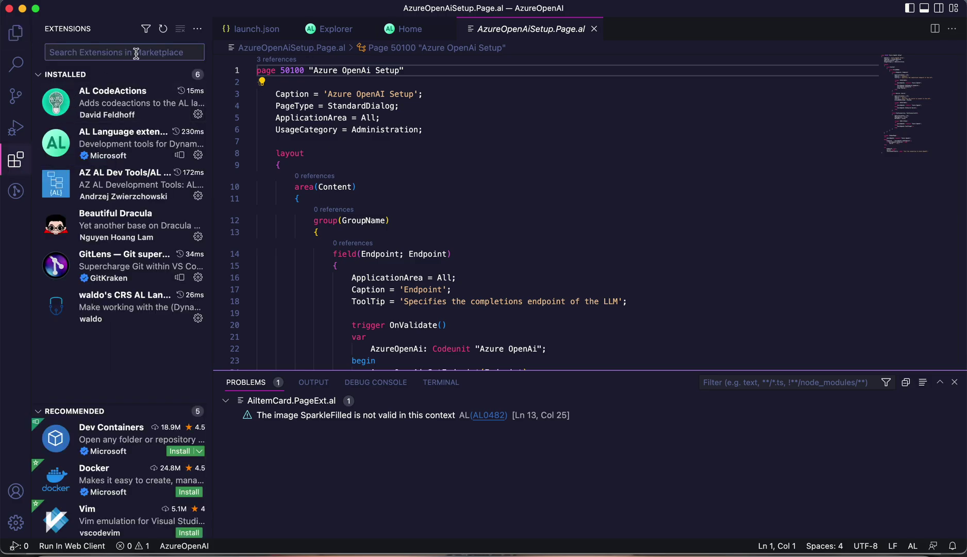
type("Githu")
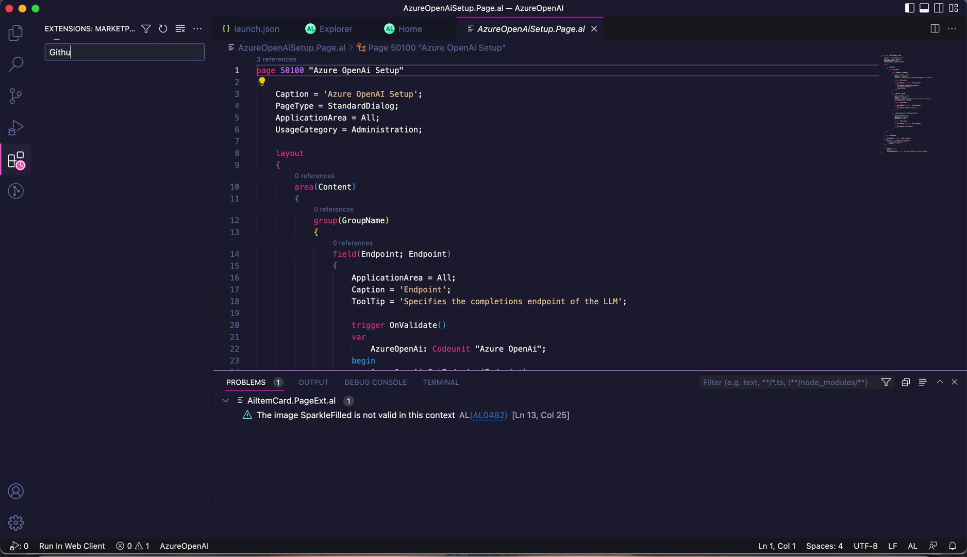
type("b copilot")
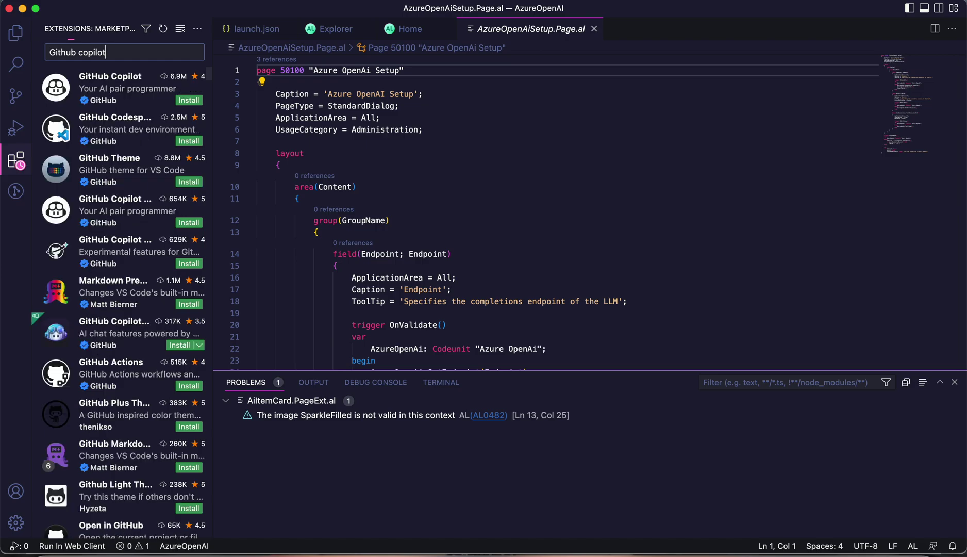
left_click(125, 98)
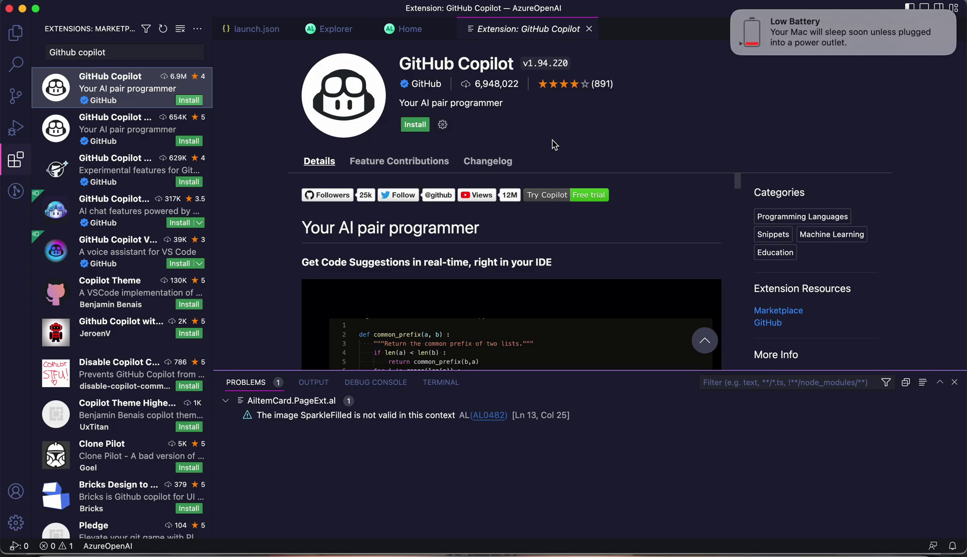
Dismiss the low-battery notification and view the GitHub Copilot code suggestion example before returning to the AzureOpenAI project files.
mouse_move(855, 55)
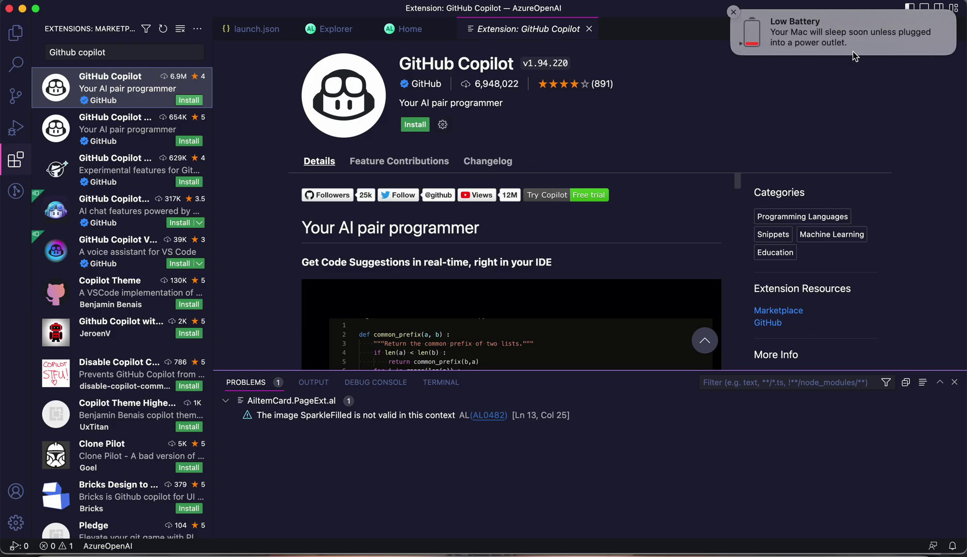
left_click(734, 11)
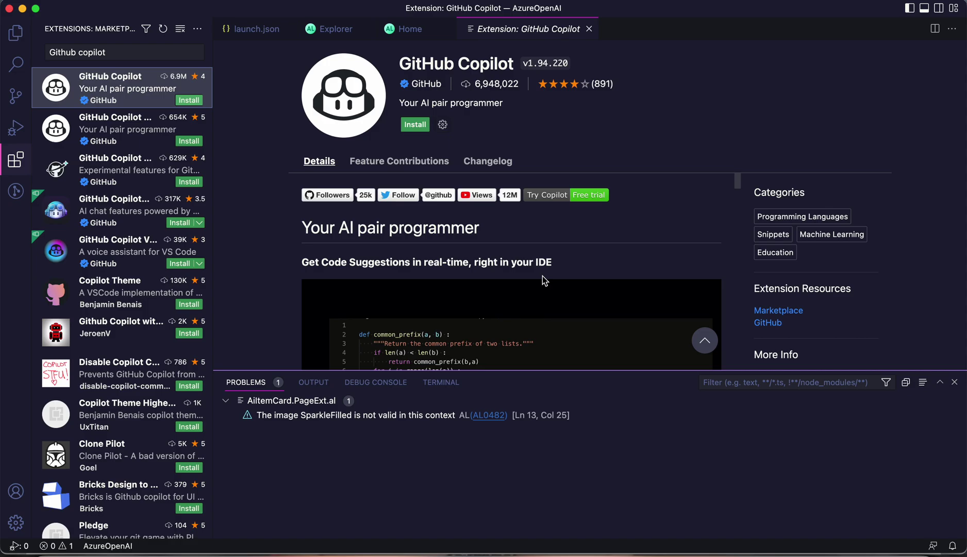
scroll(543, 279, "down", 5)
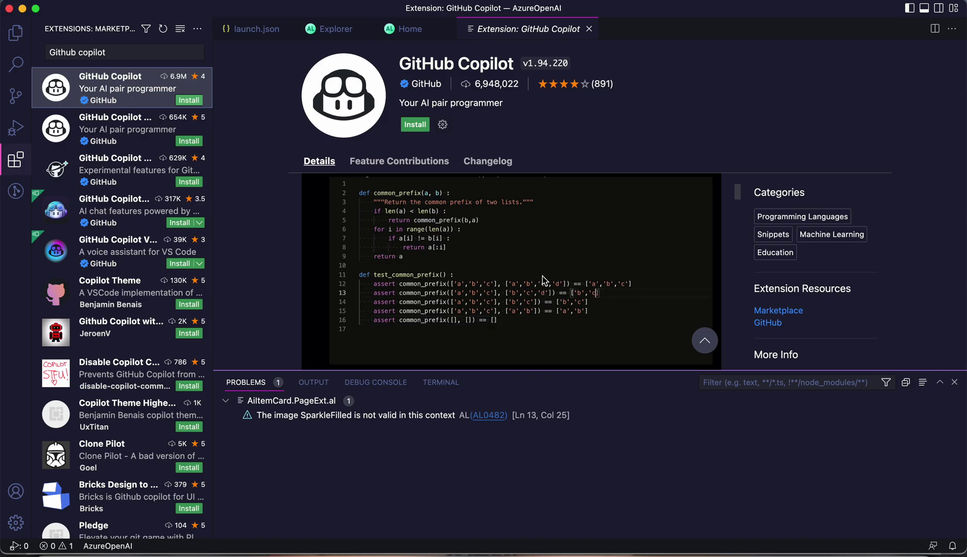
left_click(15, 45)
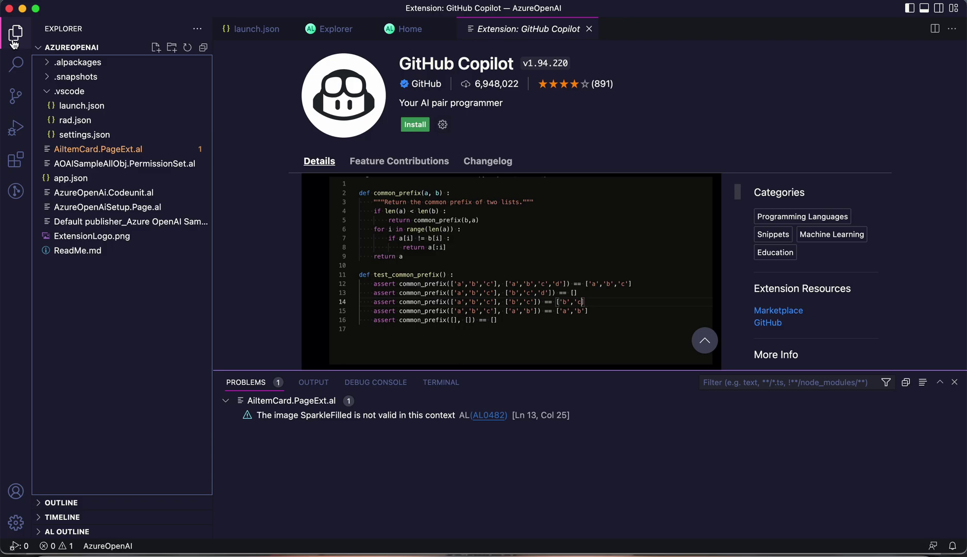